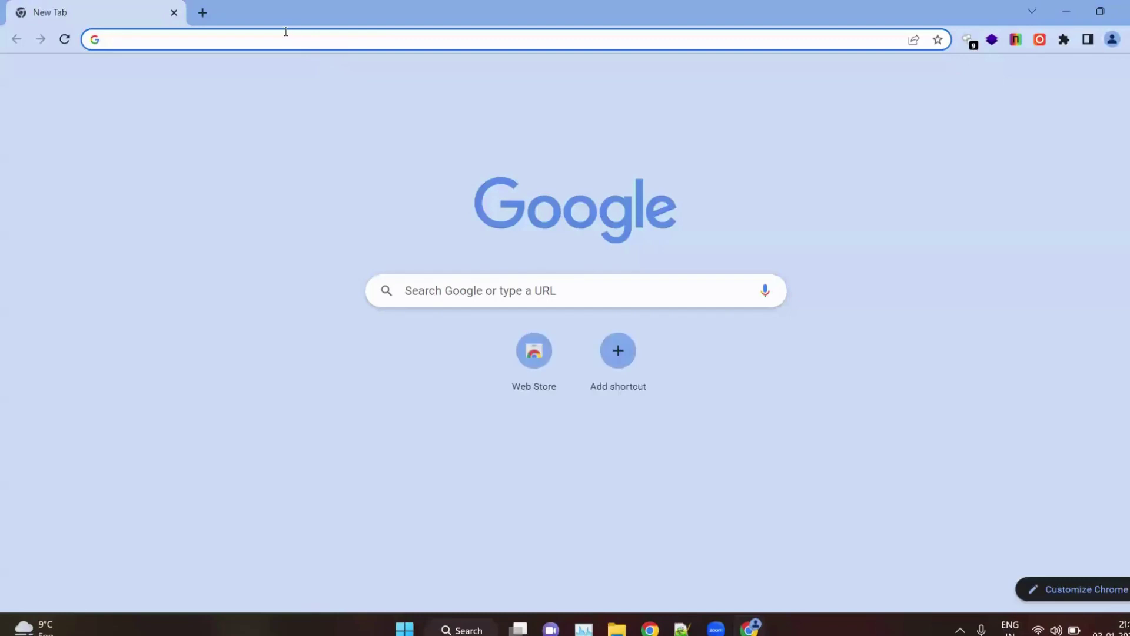
# Step: Type 'veracrypt d' into the Chrome address bar to search for the VeraCrypt download
pyautogui.write('veracrypt')
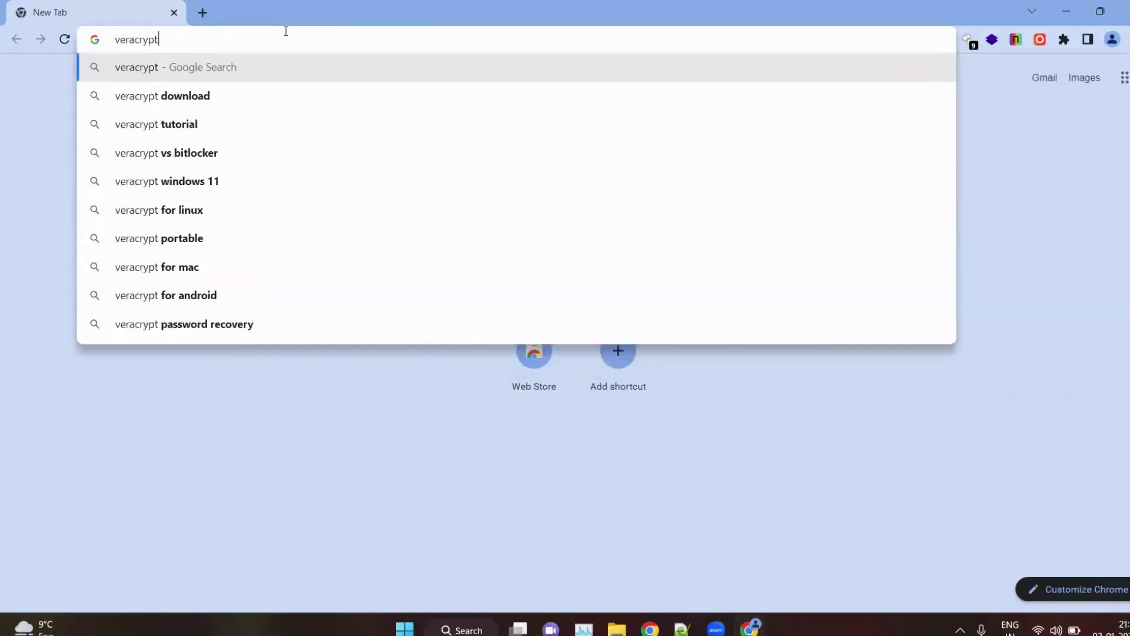
pyautogui.write(' d')
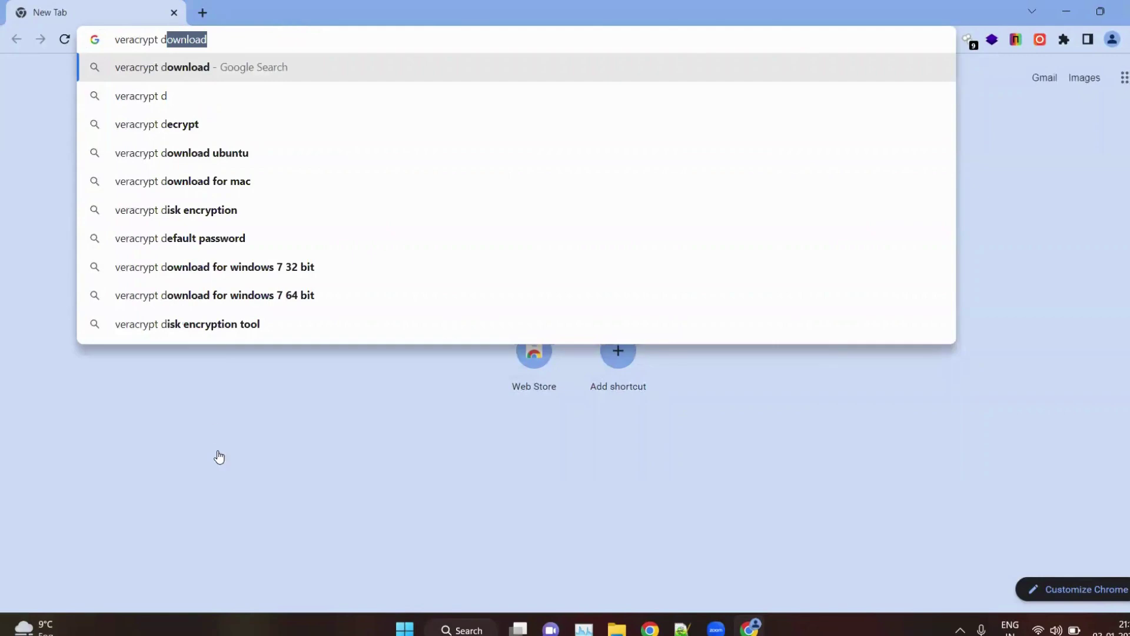
# Step: Search for the VeraCrypt download and open the Downloads page on veracrypt.fr
pyautogui.press('Return')
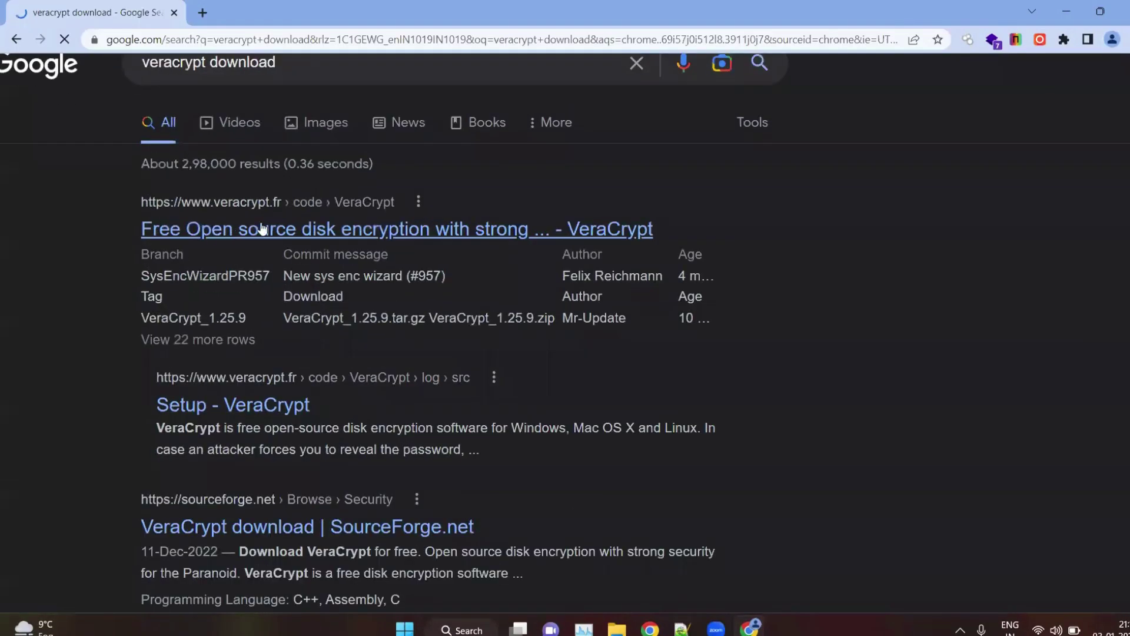
pyautogui.click(316, 234)
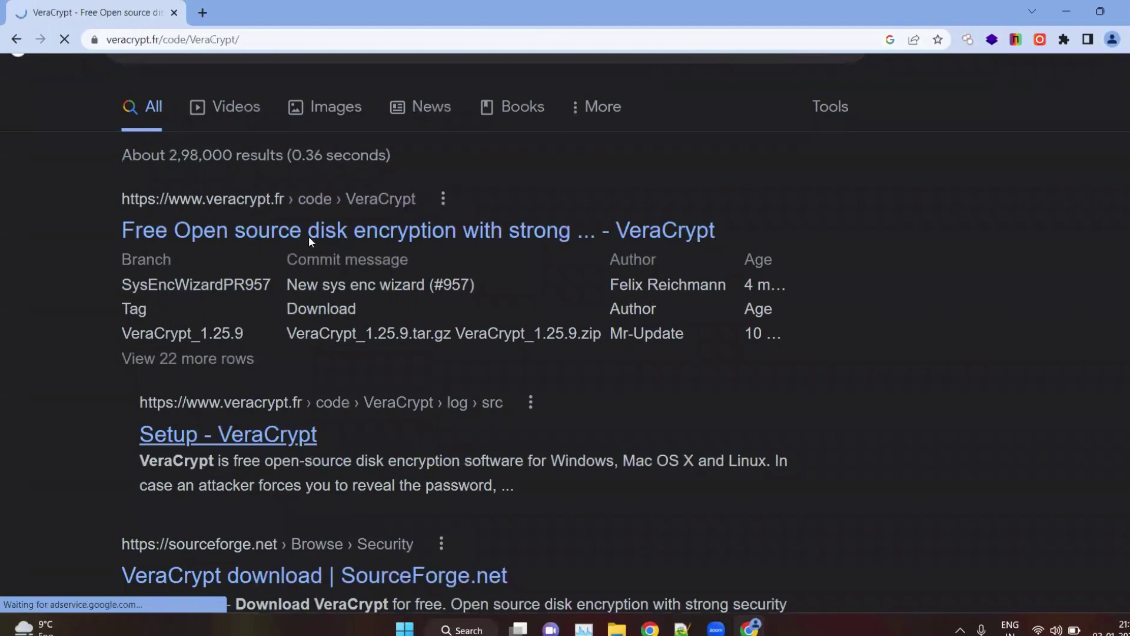
pyautogui.scroll(-1, 292, 295)
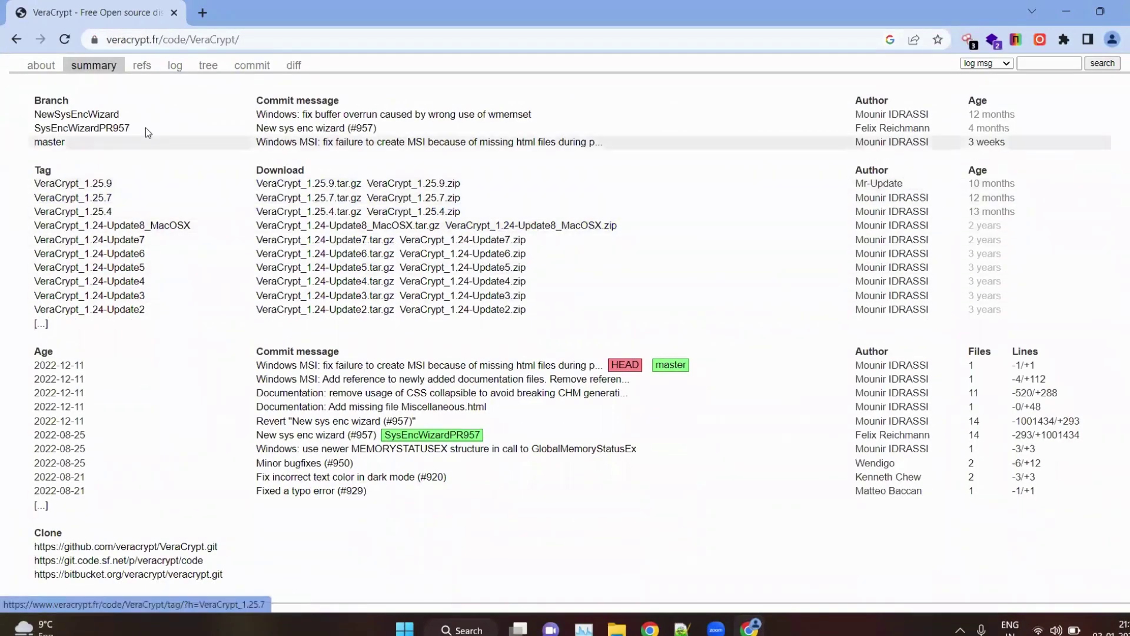
pyautogui.scroll(2, 137, 311)
pyautogui.click(184, 154)
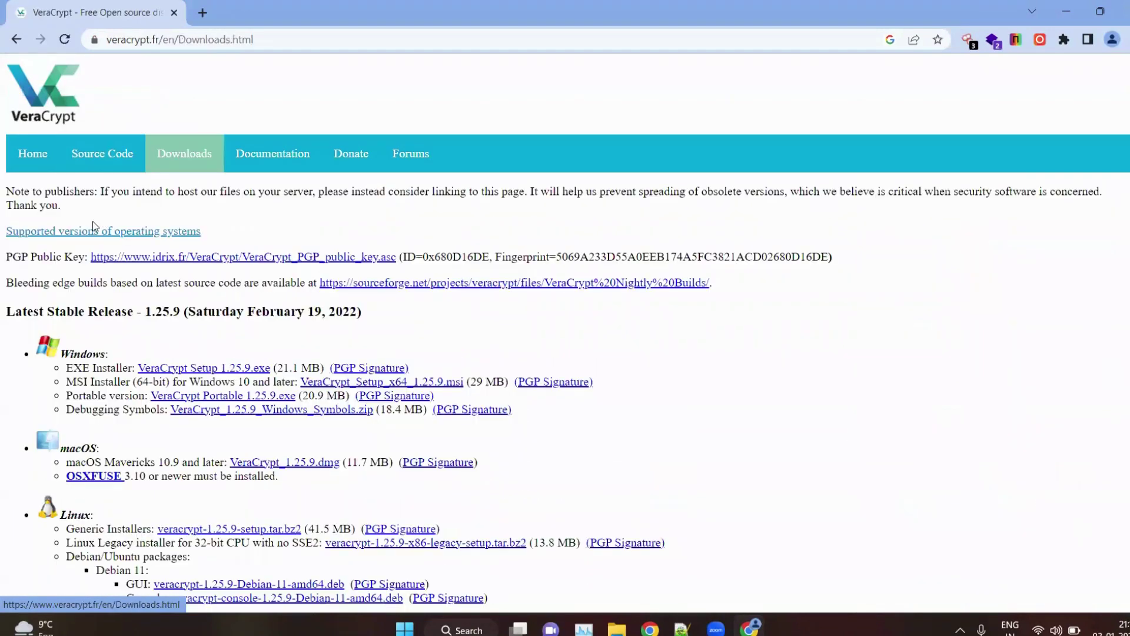
# Step: Start the VeraCrypt Setup 1.25.9 EXE download, then cancel it from Chrome's Downloads page
pyautogui.scroll(-2, 153, 234)
pyautogui.scroll(5, 153, 234)
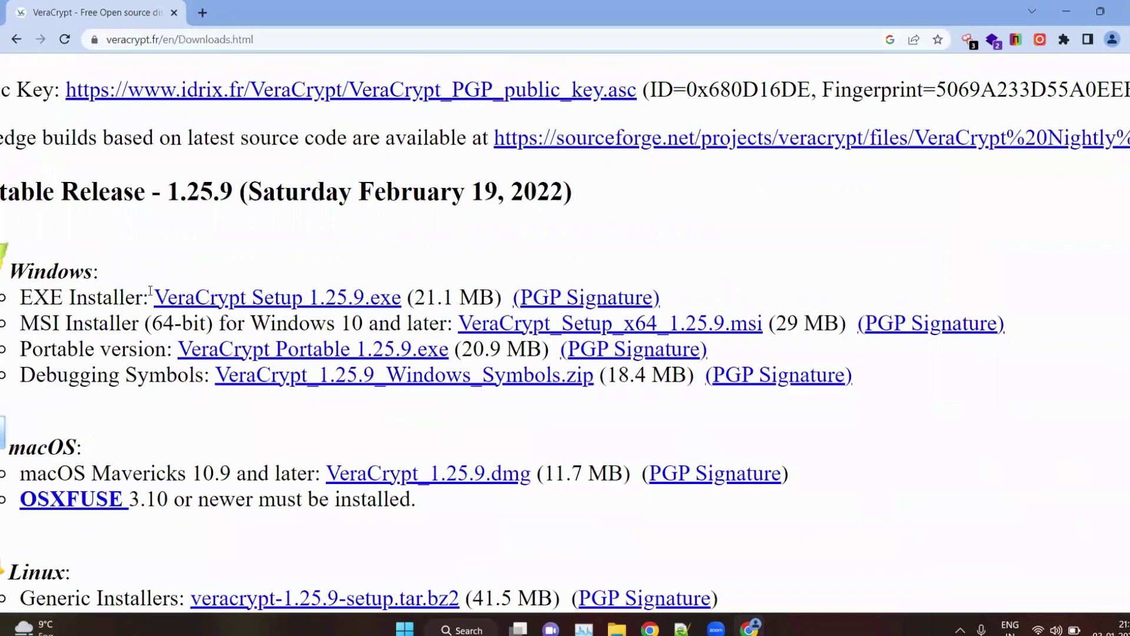
pyautogui.click(313, 299)
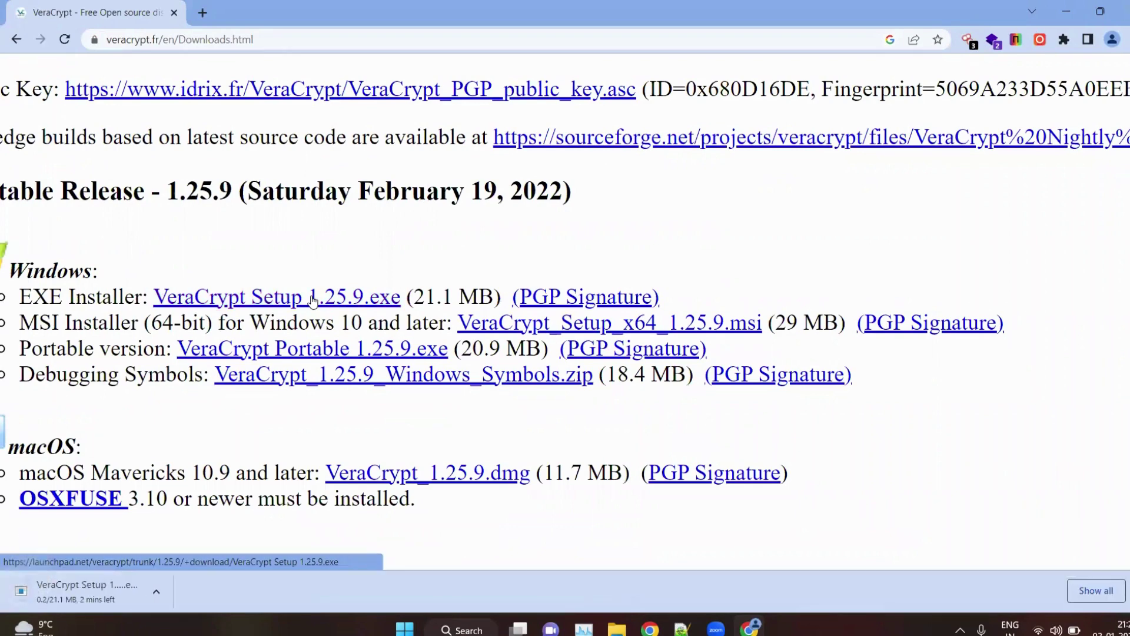
pyautogui.hotkey('ctrl', 'j')
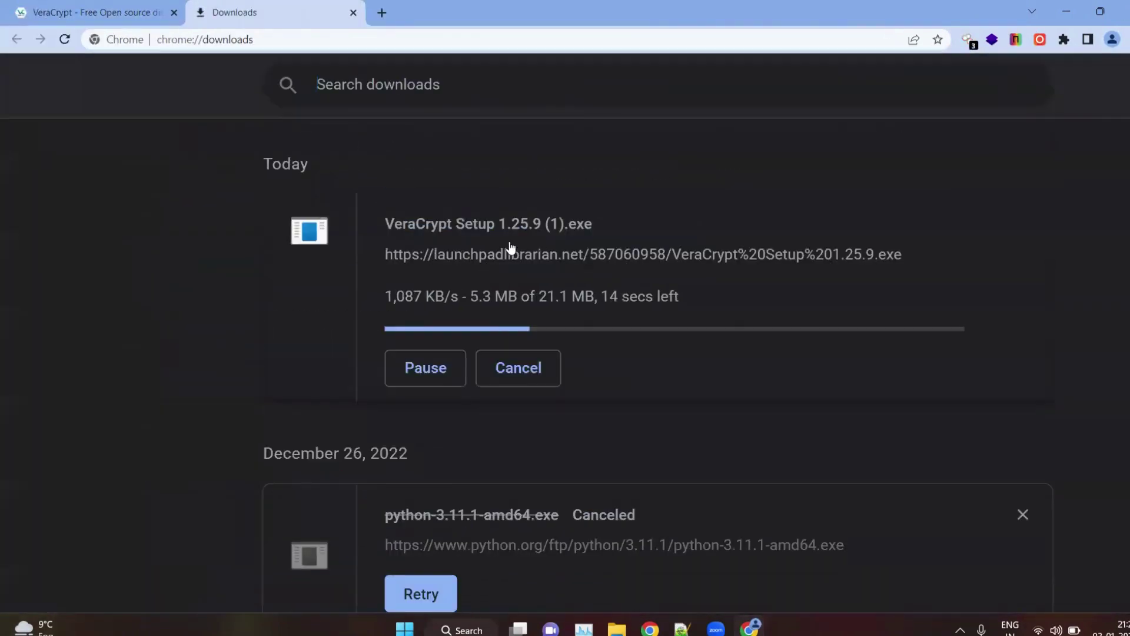
pyautogui.click(488, 365)
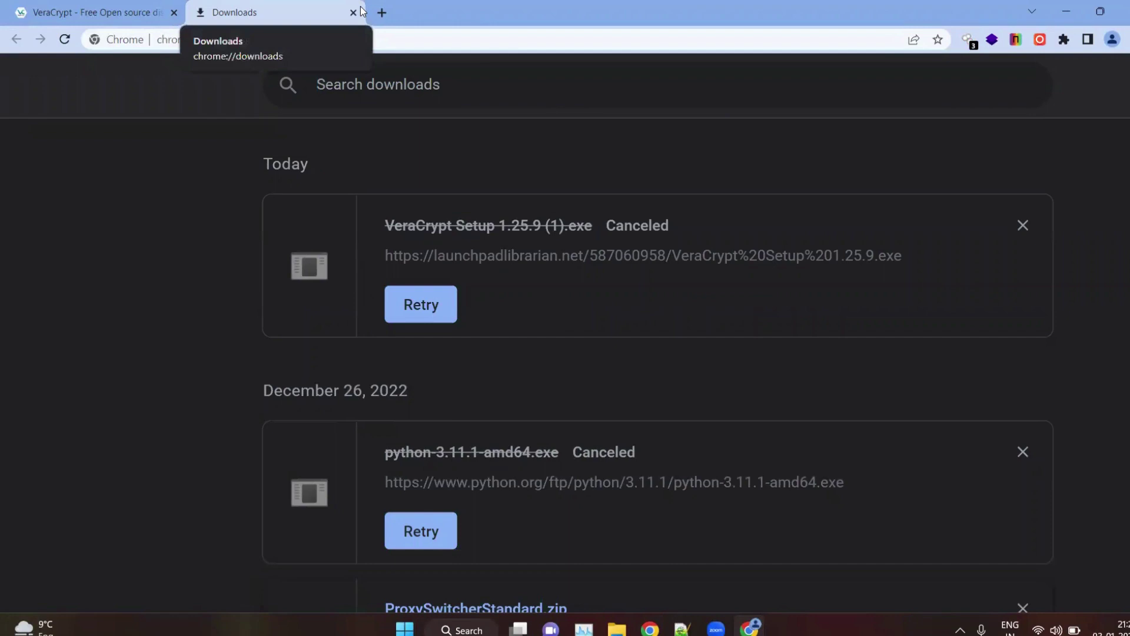
# Step: Minimize the browser and Notepad++, launch VeraCrypt and begin a standard encrypted file container
pyautogui.click(1061, 5)
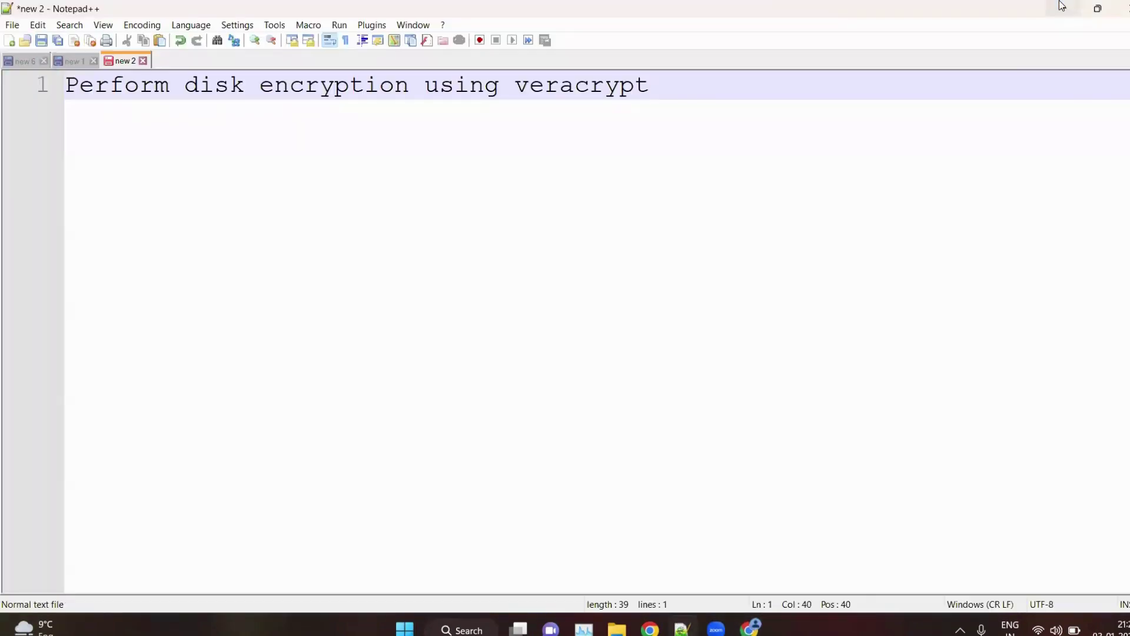
pyautogui.click(1062, 6)
pyautogui.doubleClick(440, 318)
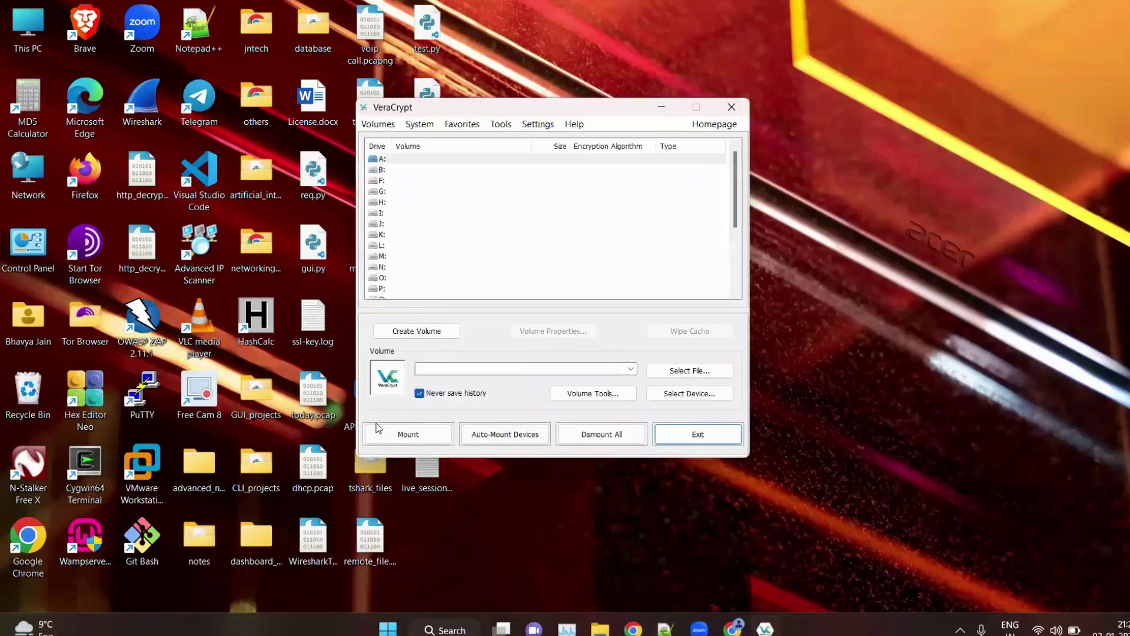
pyautogui.click(405, 337)
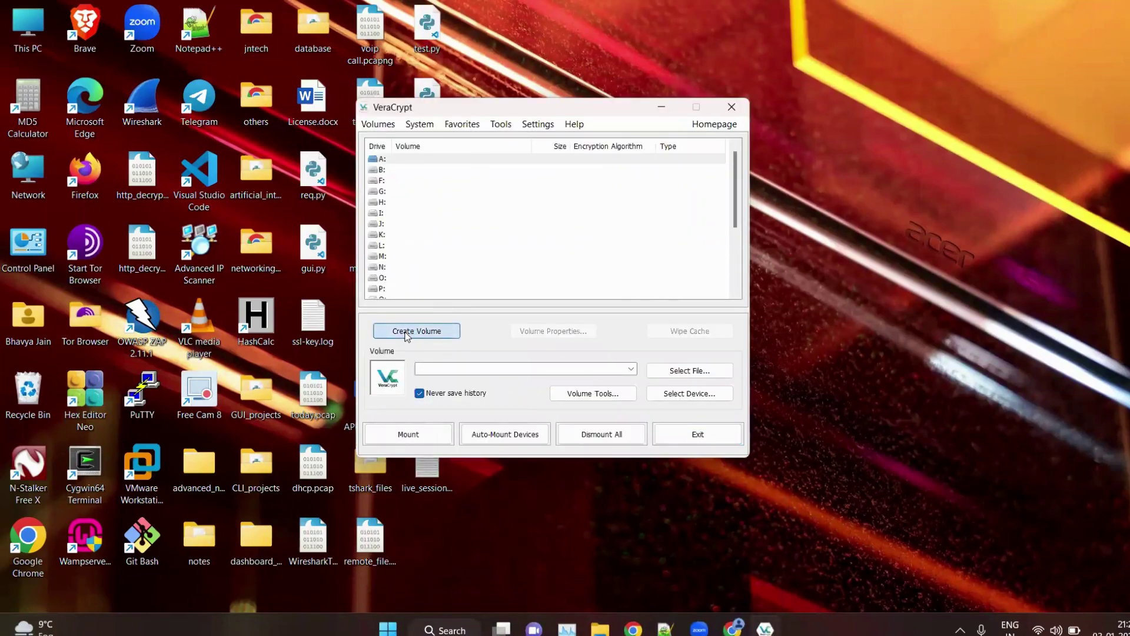
pyautogui.click(706, 457)
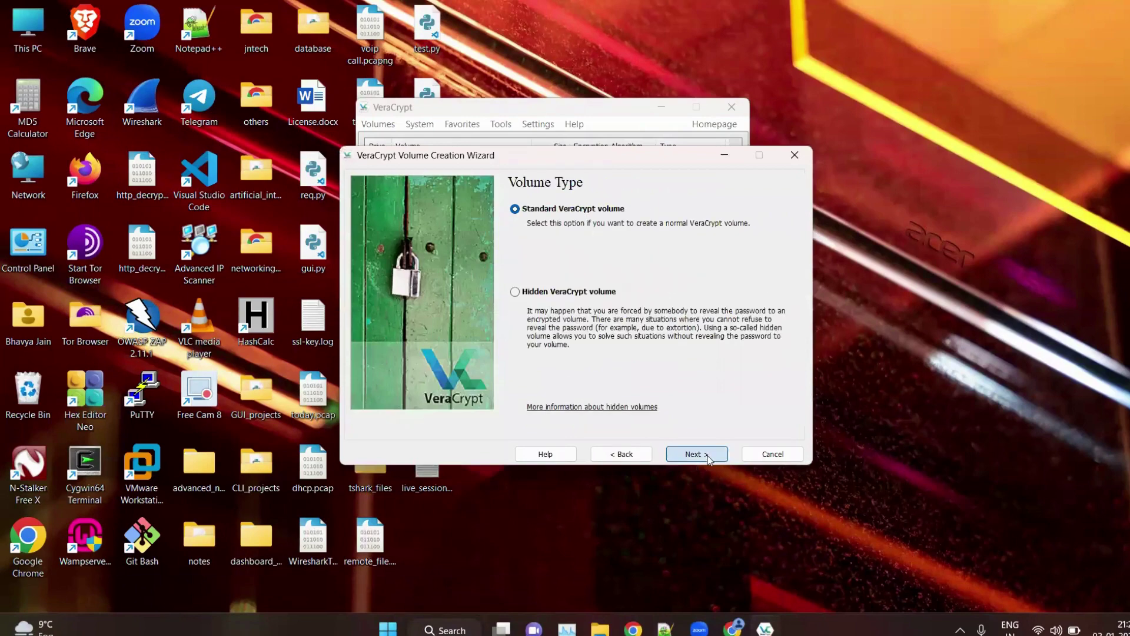
pyautogui.click(707, 455)
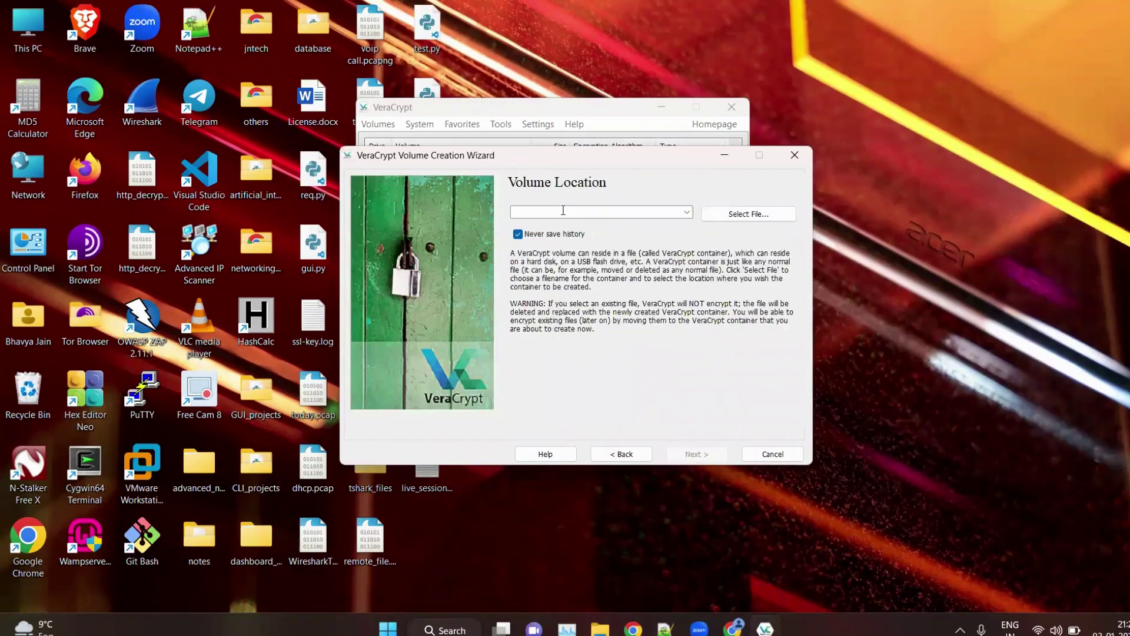
# Step: Set the container location to a new file named newVolume on the Desktop
pyautogui.click(736, 216)
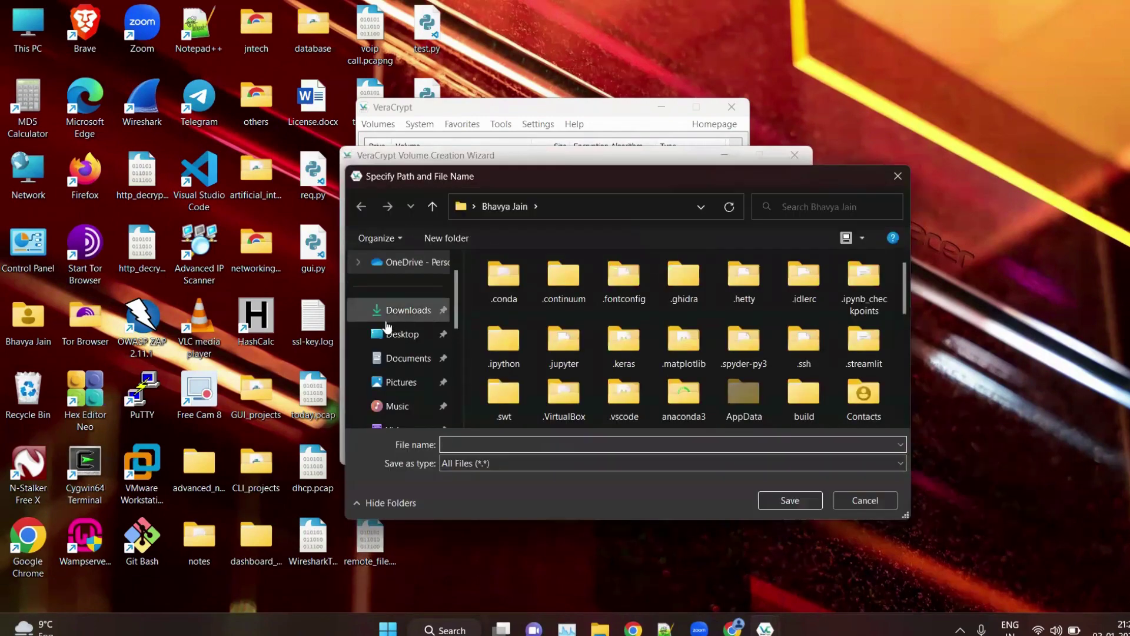
pyautogui.click(399, 334)
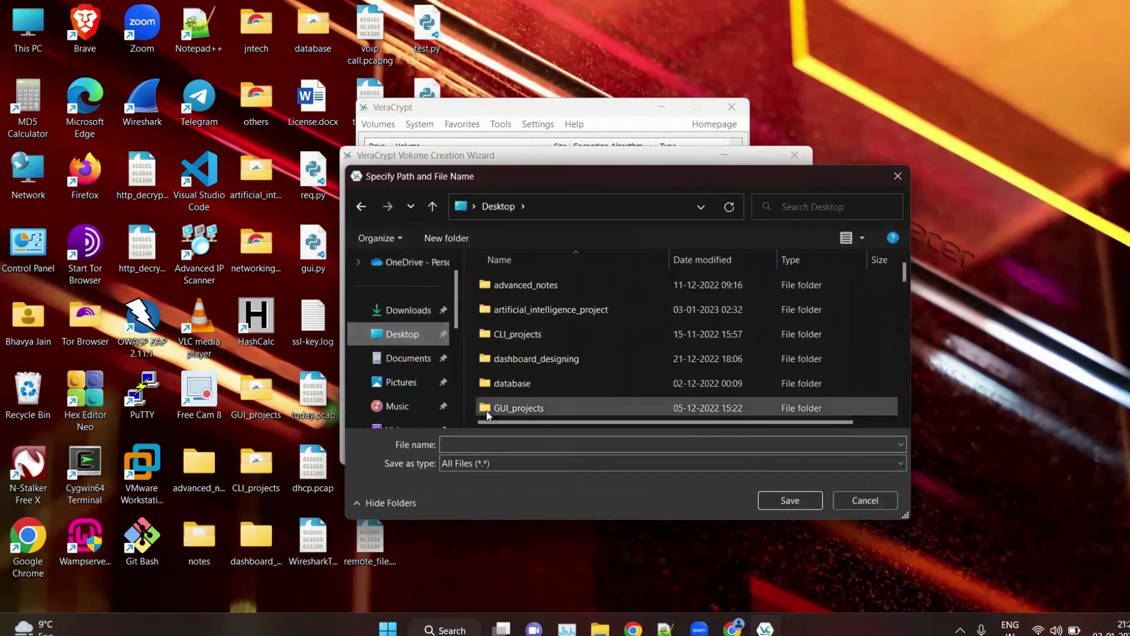
pyautogui.click(475, 444)
pyautogui.write('new')
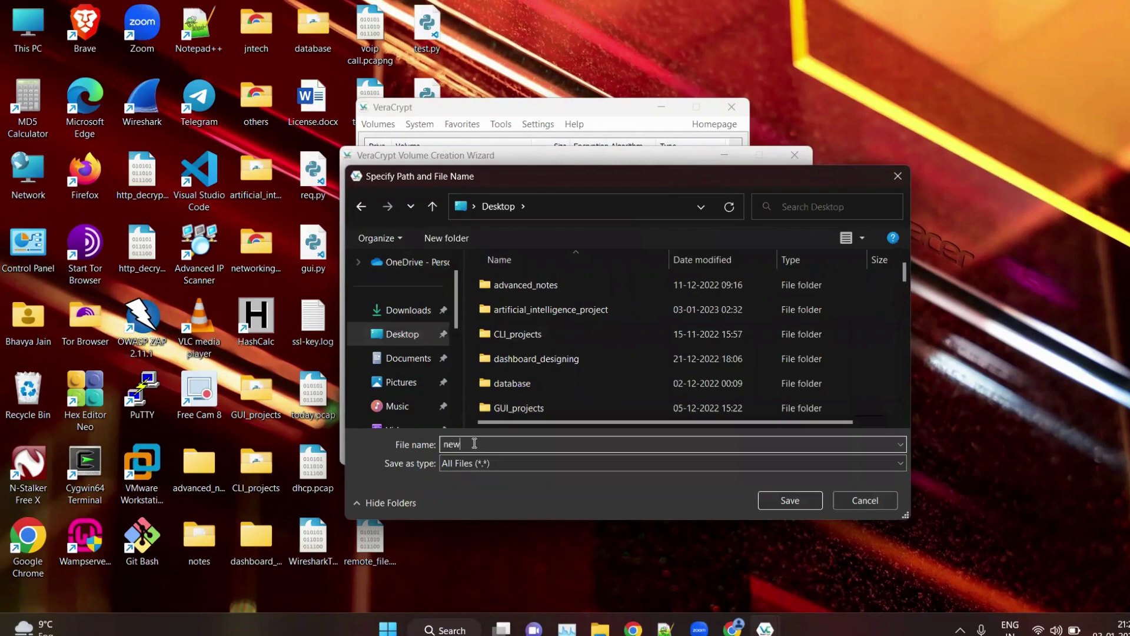
pyautogui.write('Volume')
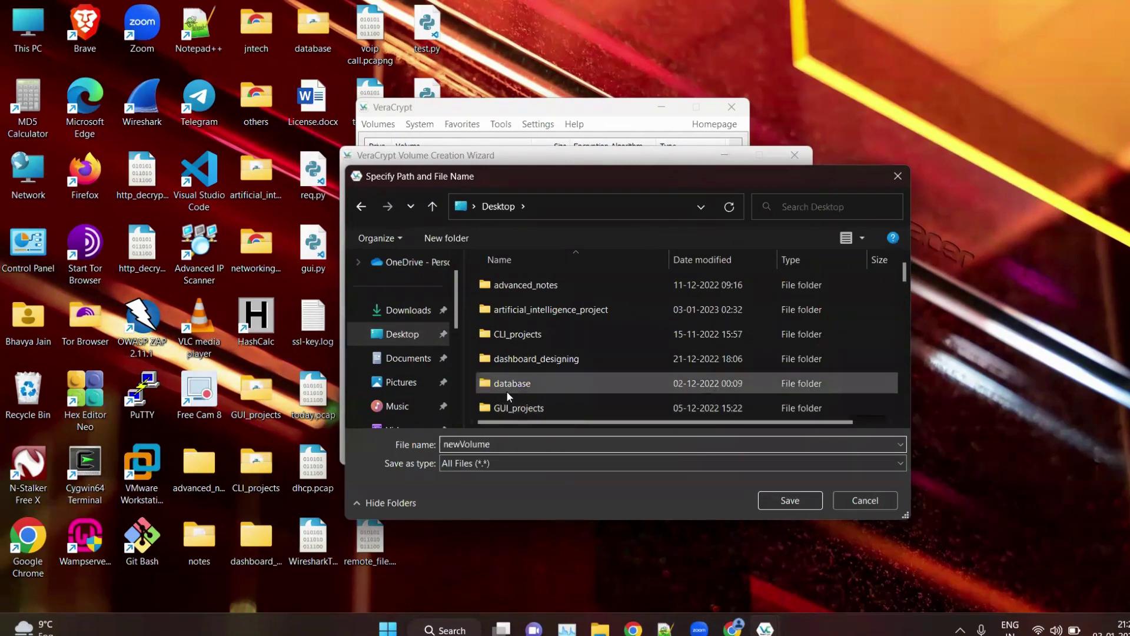
pyautogui.click(791, 500)
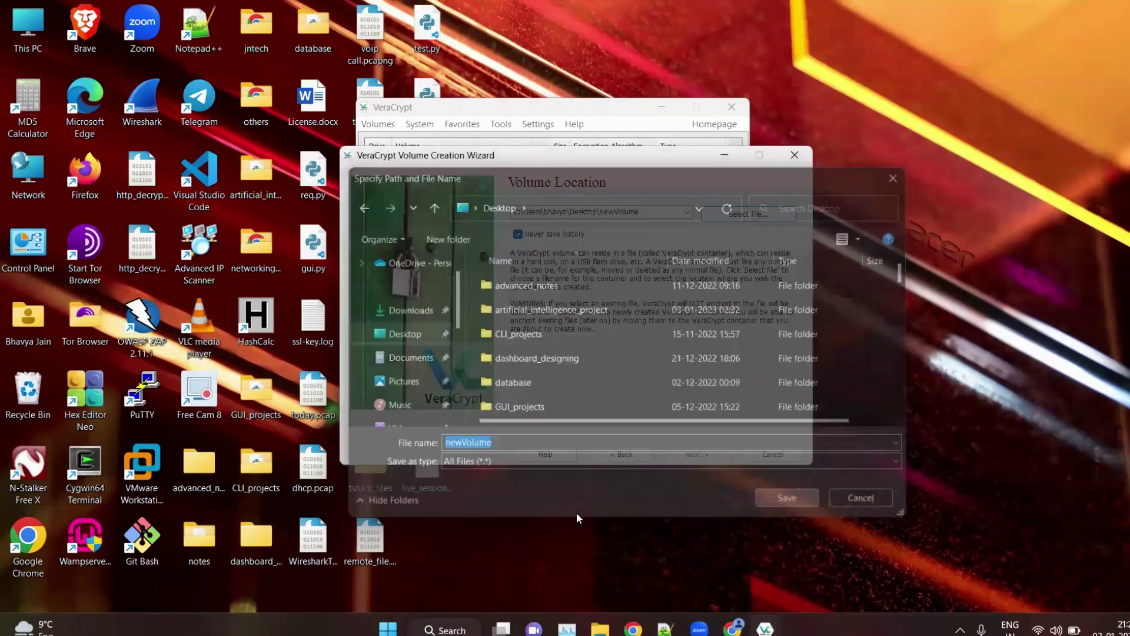
# Step: Keep AES encryption with SHA-512 hashing and enter a volume size of 5 MB
pyautogui.click(708, 456)
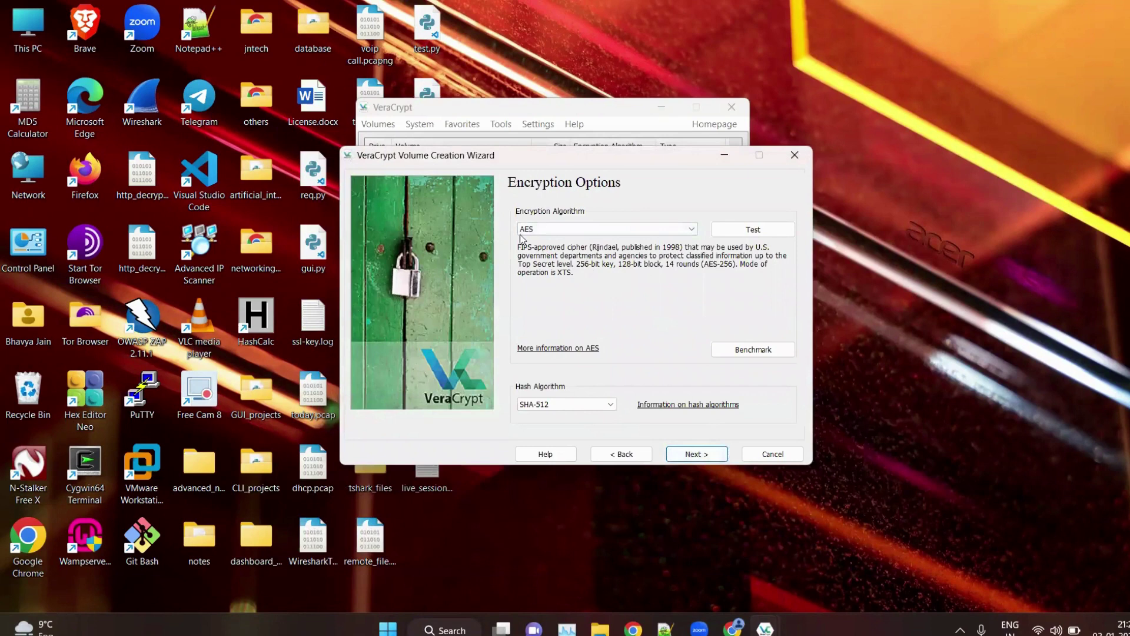
pyautogui.click(538, 229)
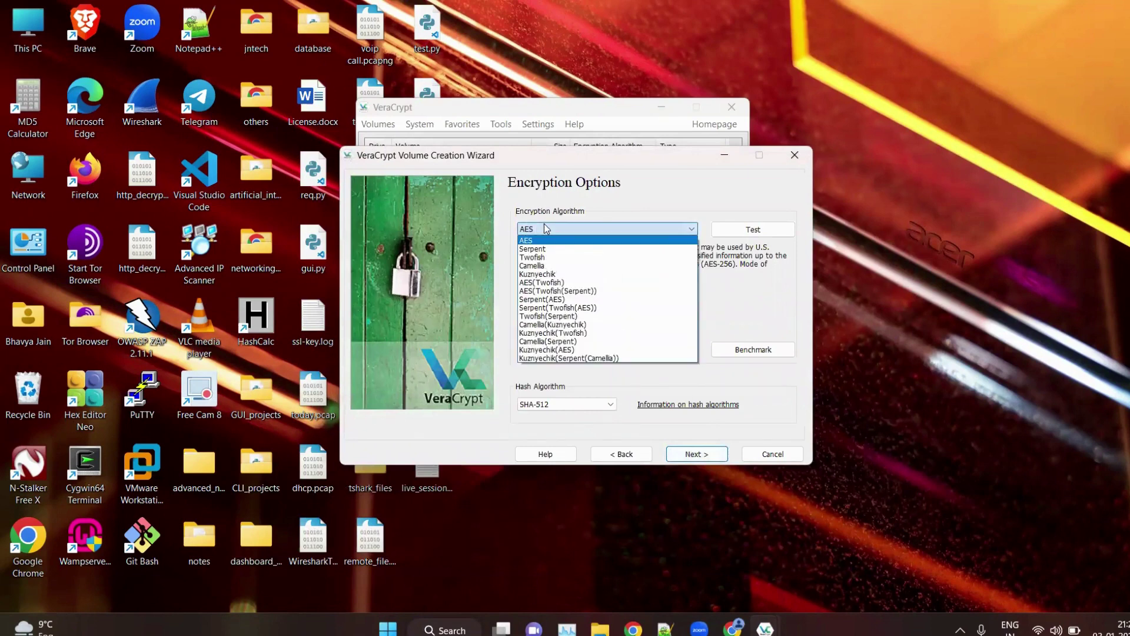
pyautogui.click(546, 229)
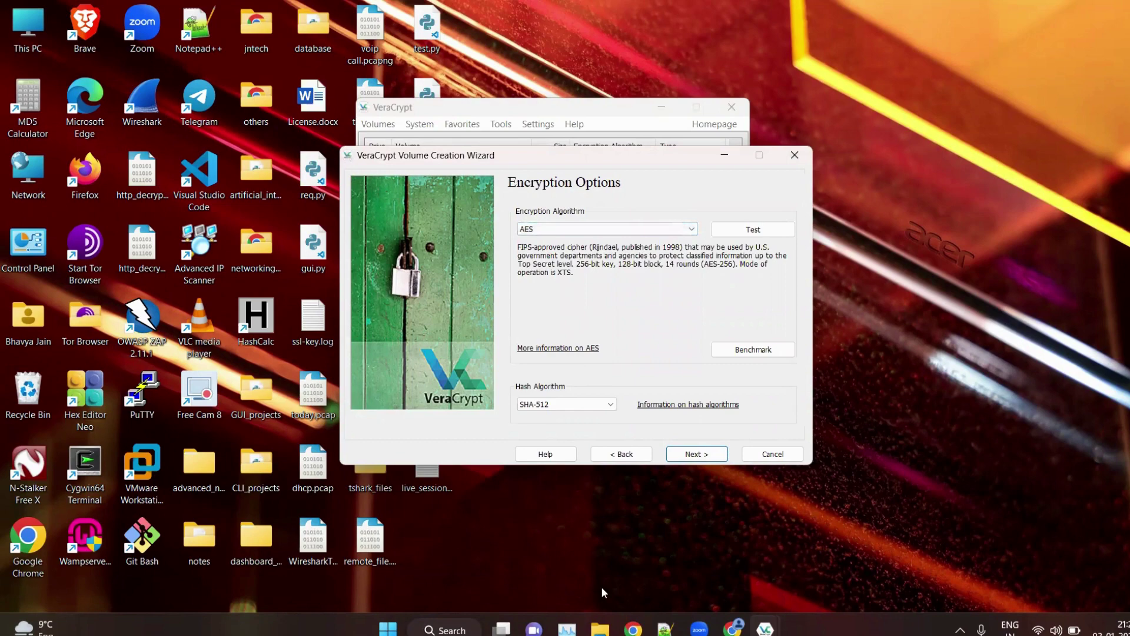
pyautogui.click(697, 454)
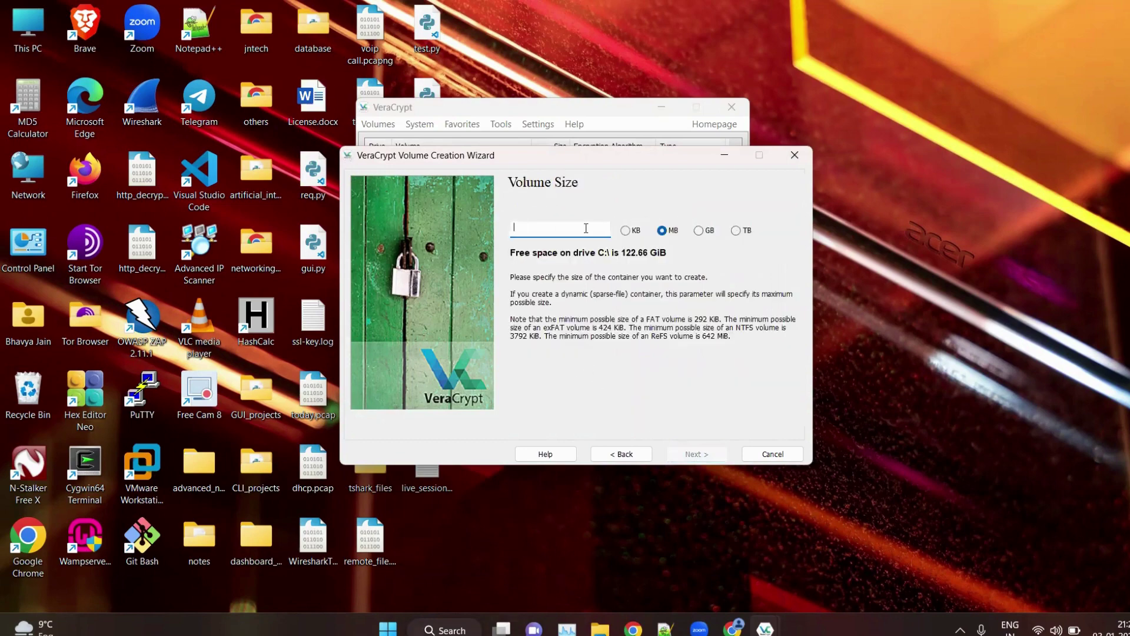
pyautogui.write('5')
# Step: Accept the 5 MB size, enter and confirm the volume password, and accept the short-password warning
pyautogui.click(686, 454)
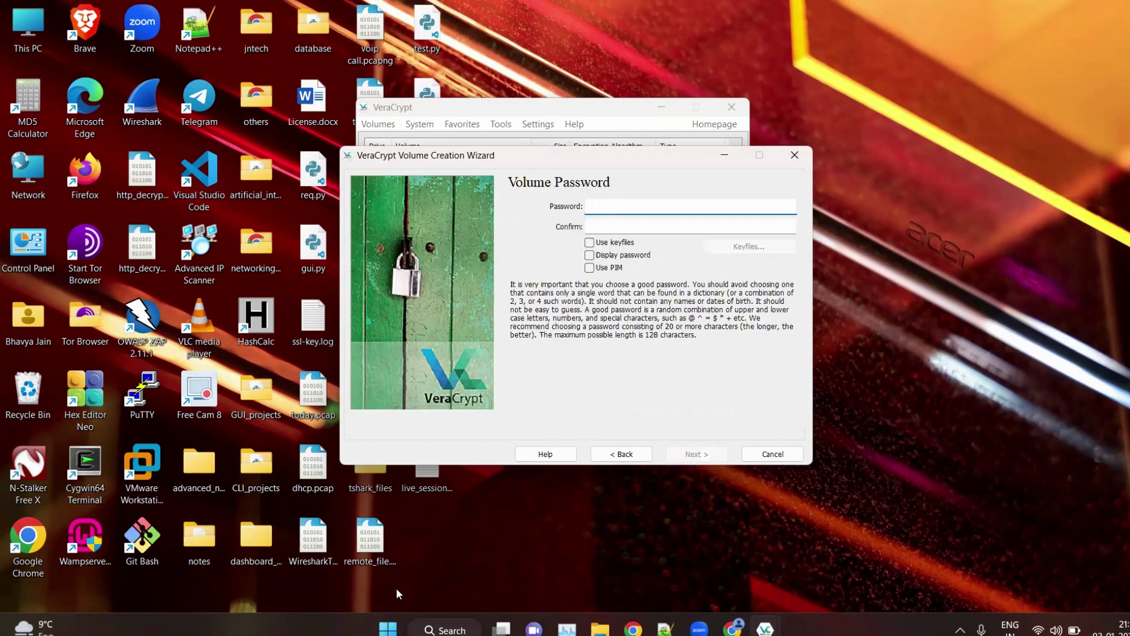
pyautogui.click(177, 552)
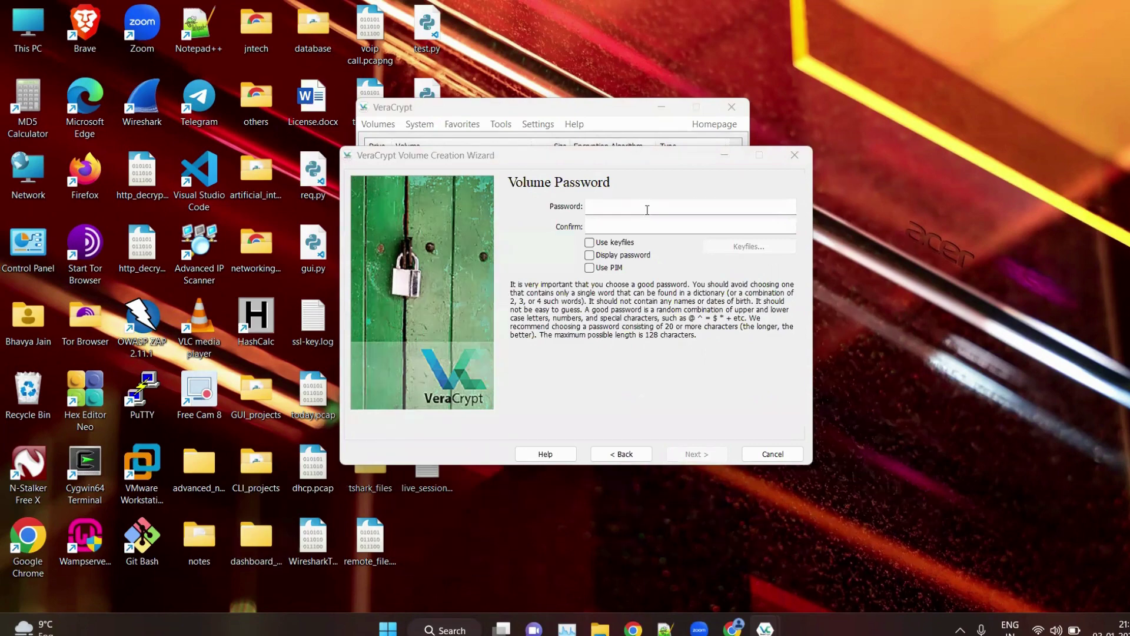
pyautogui.click(692, 205)
pyautogui.write('a')
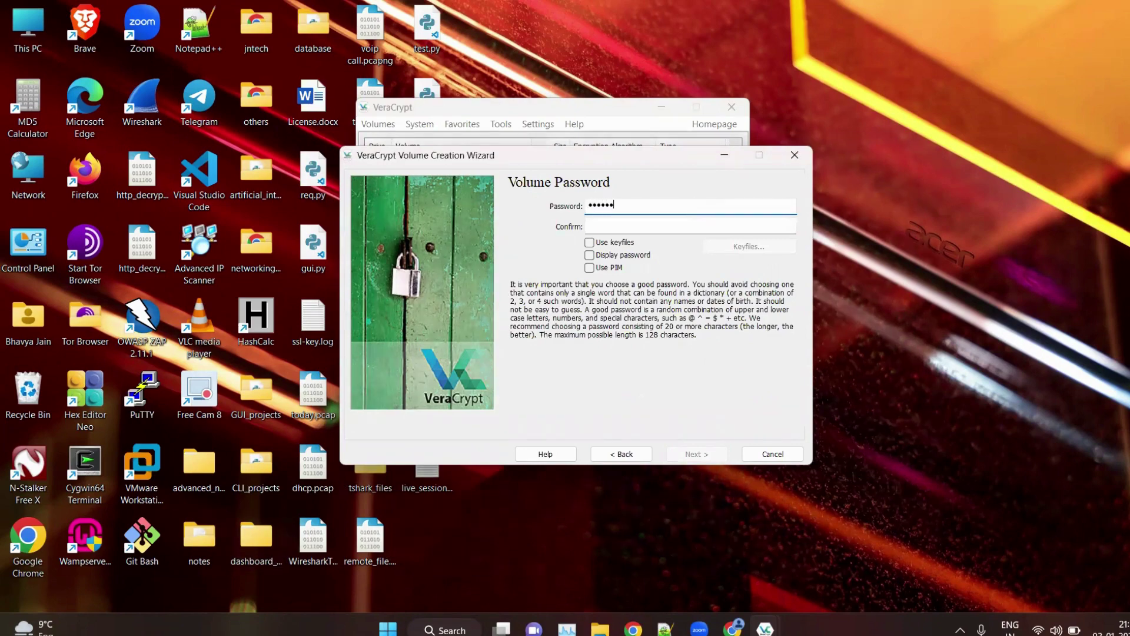
pyautogui.click(720, 223)
pyautogui.write('a')
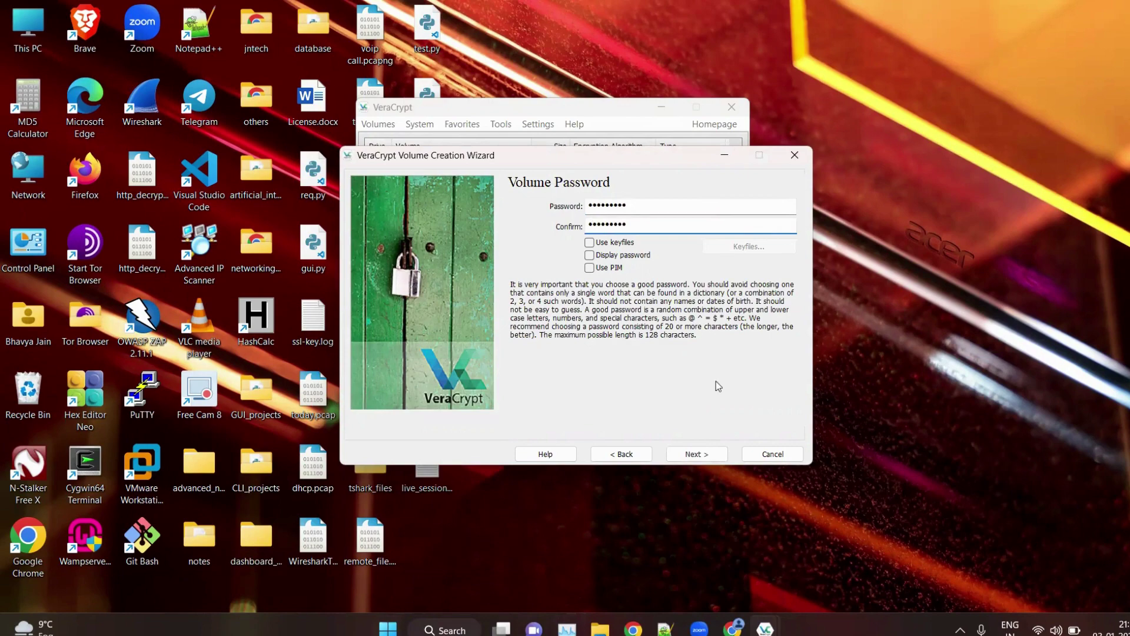
pyautogui.click(685, 450)
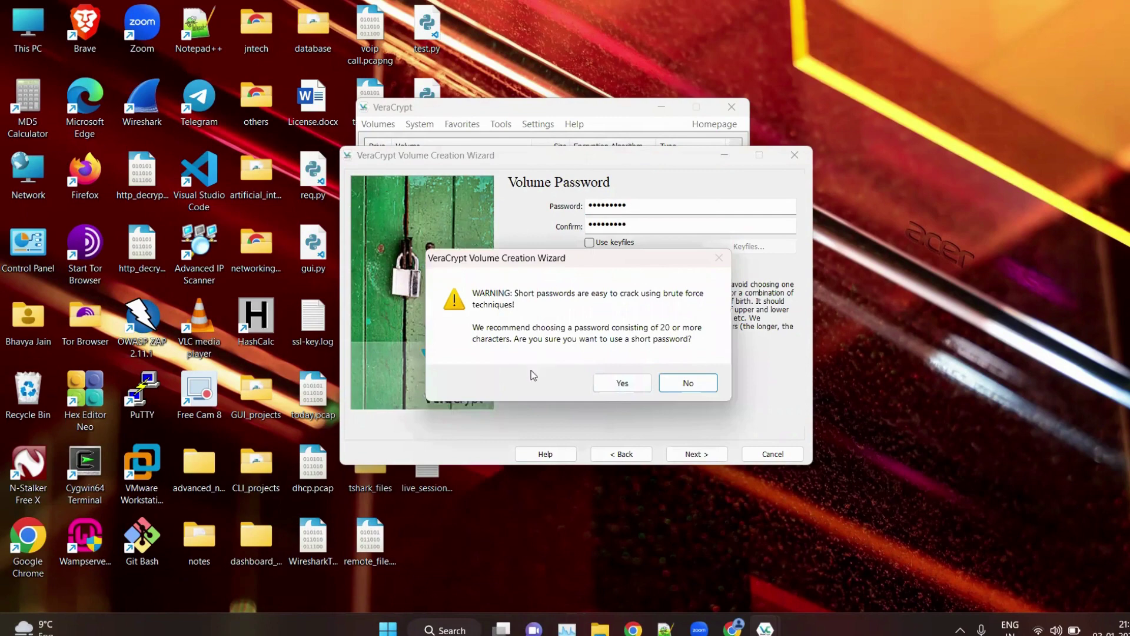
pyautogui.click(636, 380)
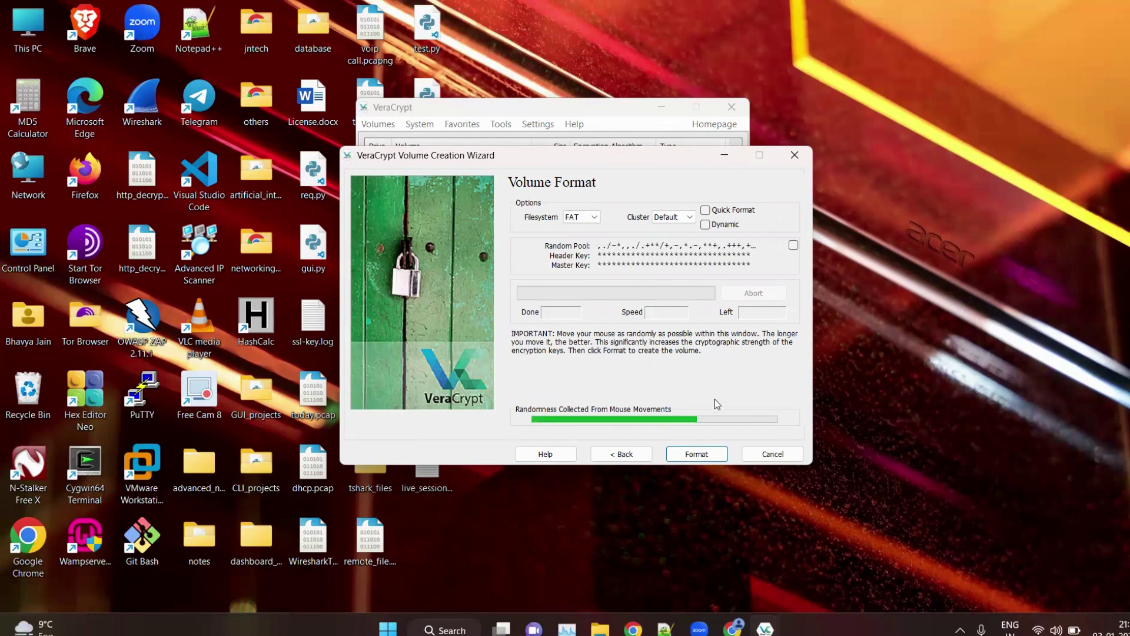
# Step: Format the newVolume container, acknowledge the success message, and exit the creation wizard
pyautogui.click(679, 453)
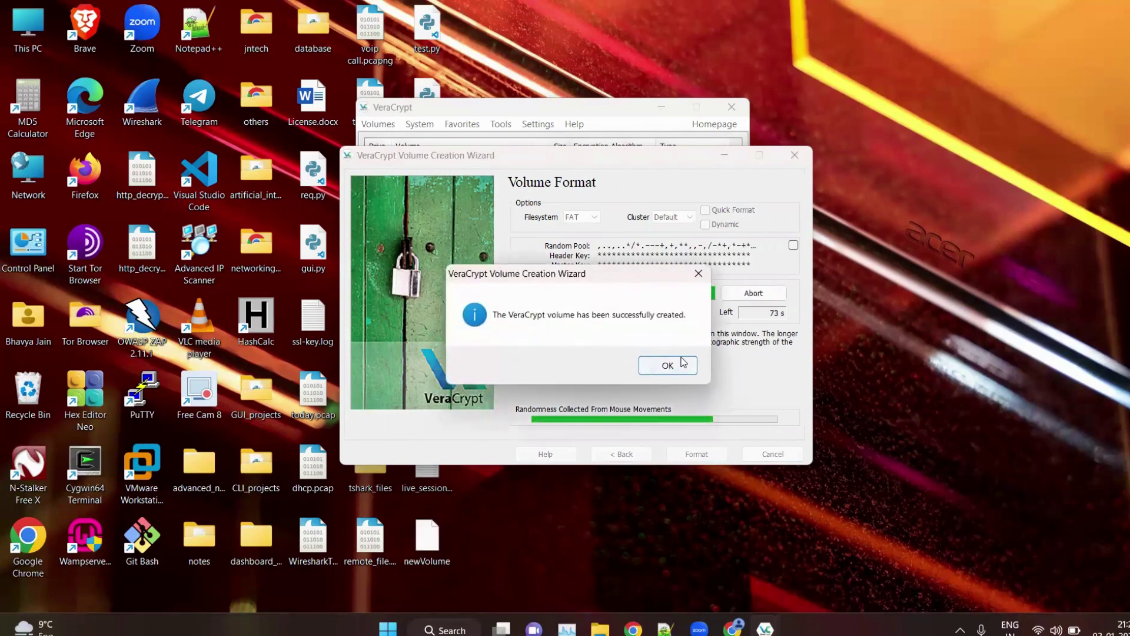
pyautogui.click(683, 362)
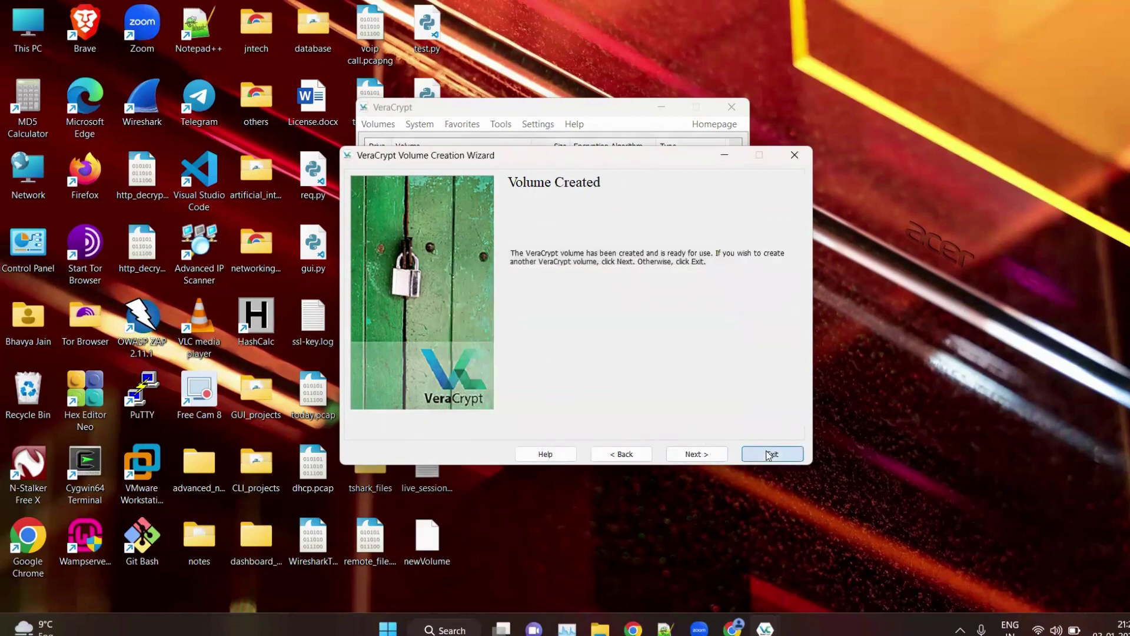
pyautogui.click(770, 453)
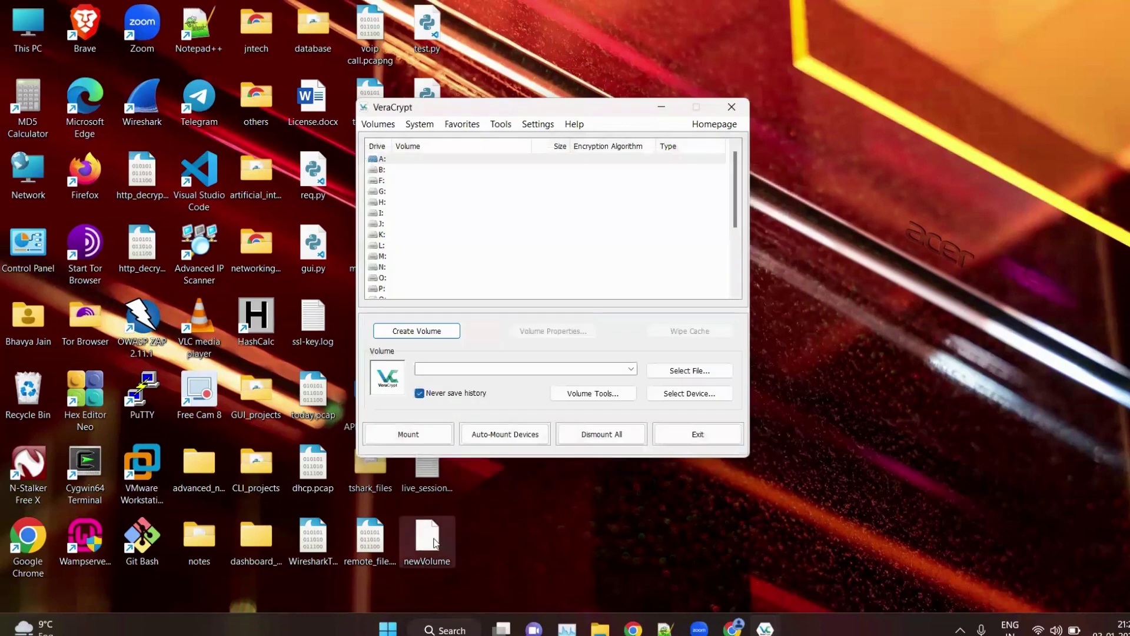
# Step: Move the newVolume file aside on the desktop and select it from Desktop as the volume to mount
pyautogui.moveTo(434, 542); pyautogui.dragTo(944, 248)
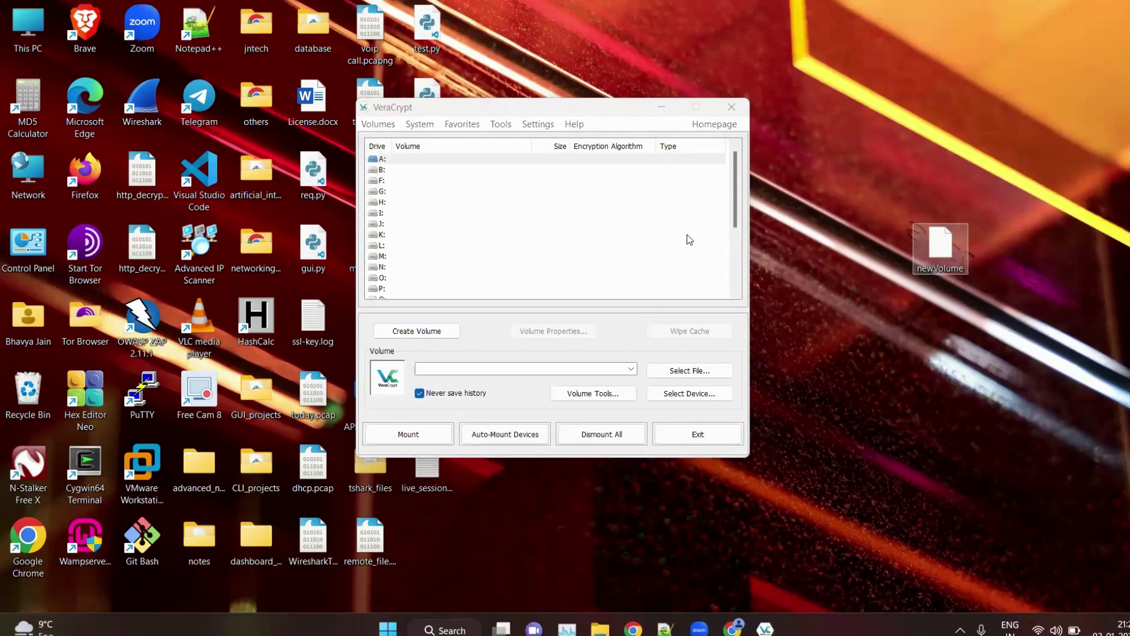
pyautogui.click(689, 371)
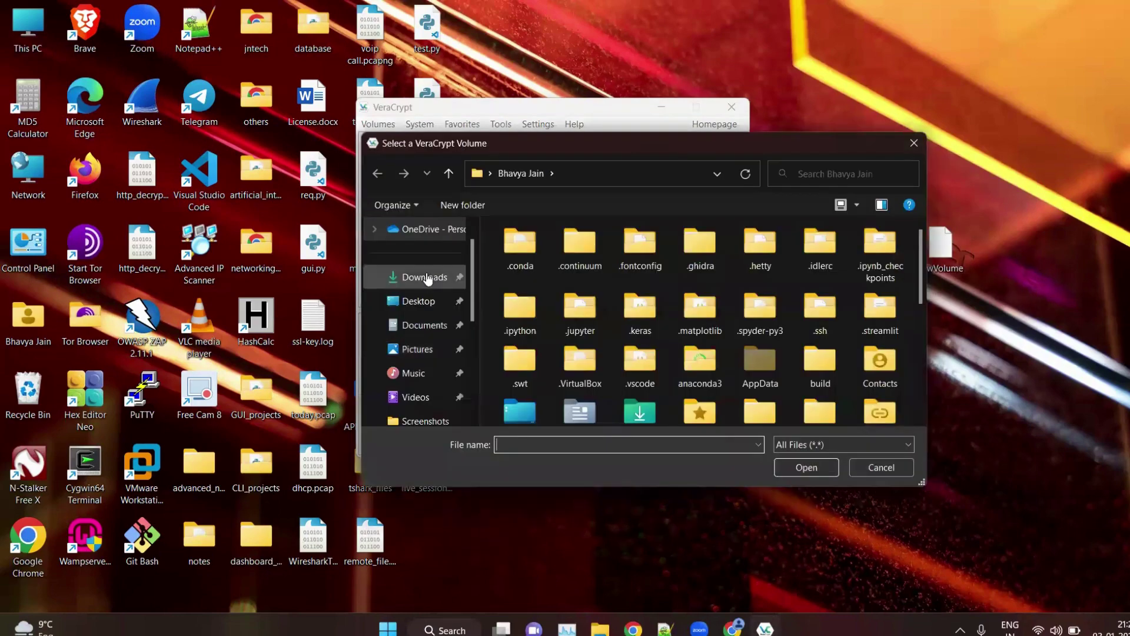
pyautogui.click(419, 301)
pyautogui.click(524, 442)
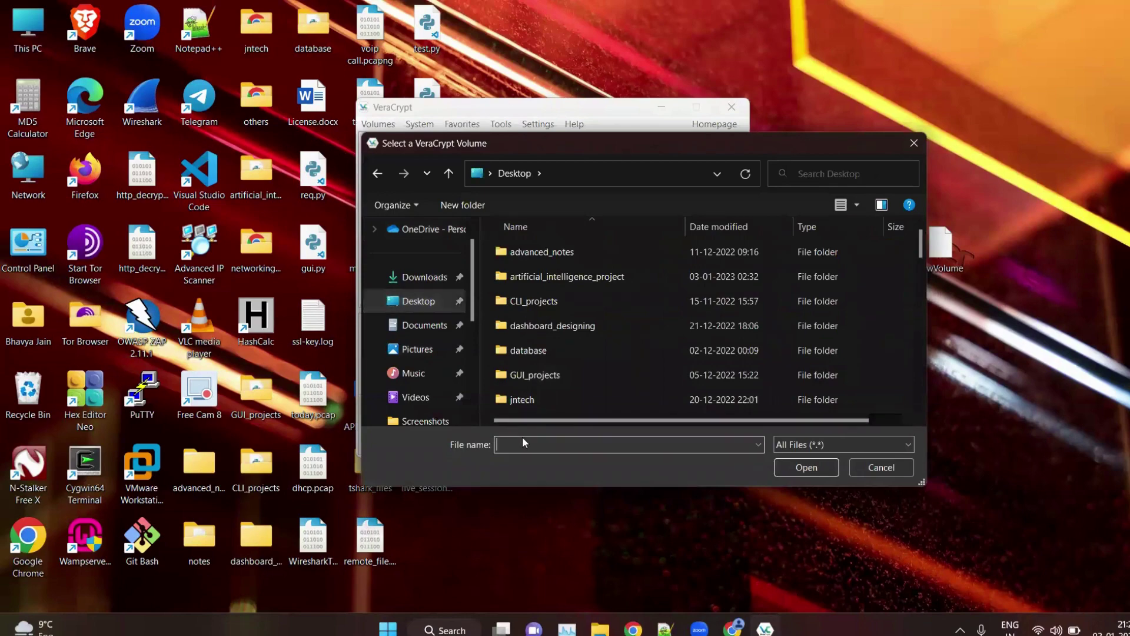
pyautogui.write('ne')
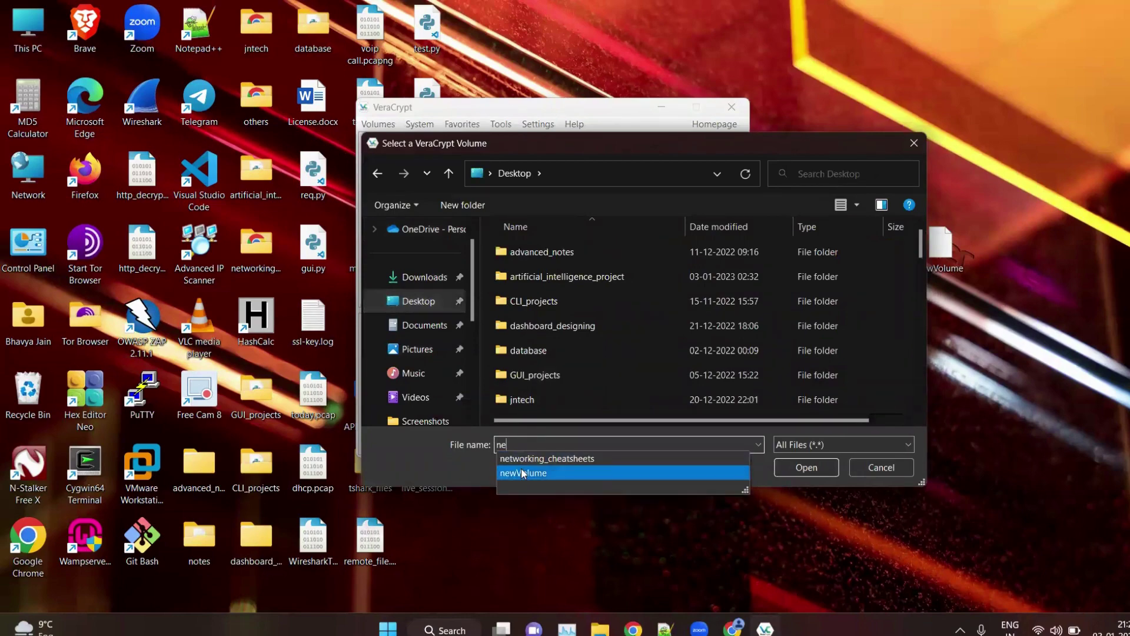
pyautogui.click(582, 472)
pyautogui.click(811, 468)
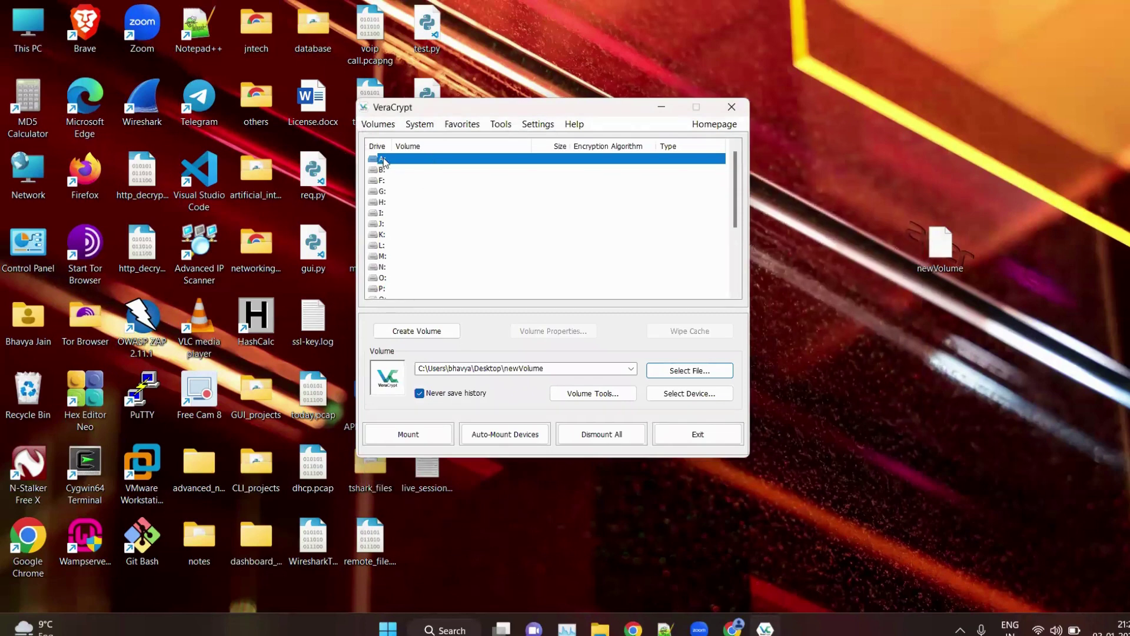
# Step: Mount newVolume as drive A: by entering its volume password
pyautogui.click(420, 436)
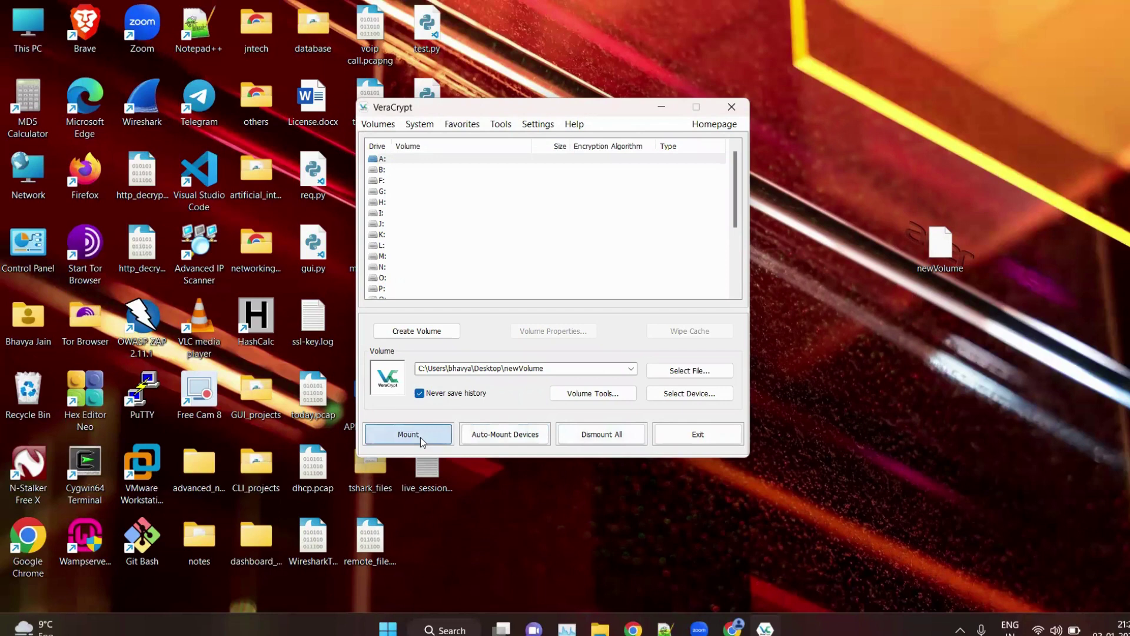
pyautogui.write('123')
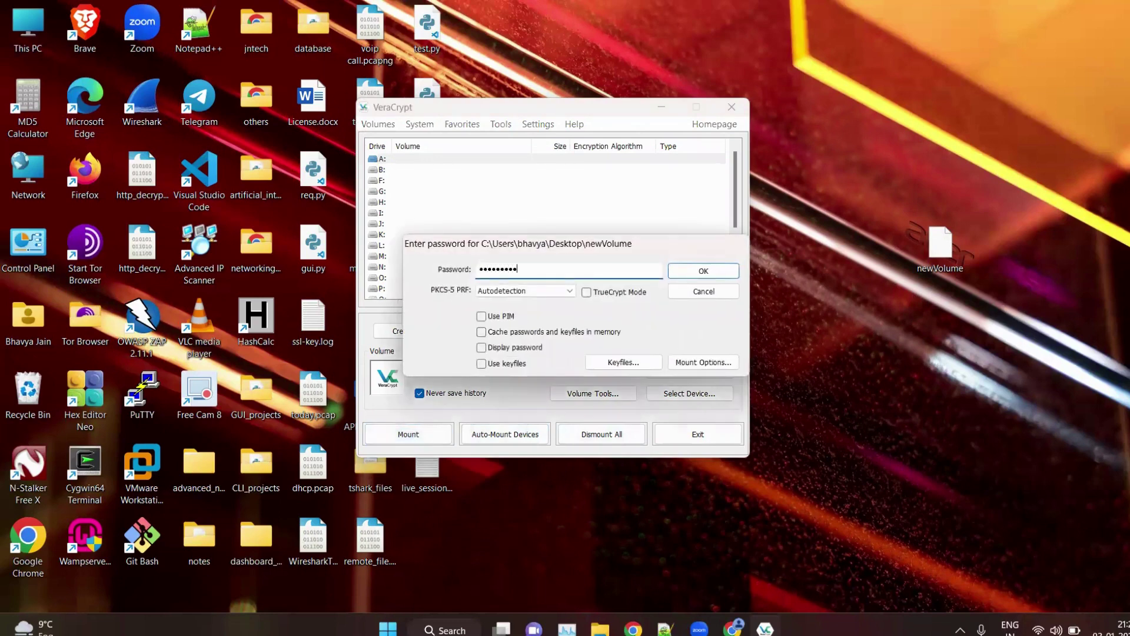
pyautogui.click(709, 273)
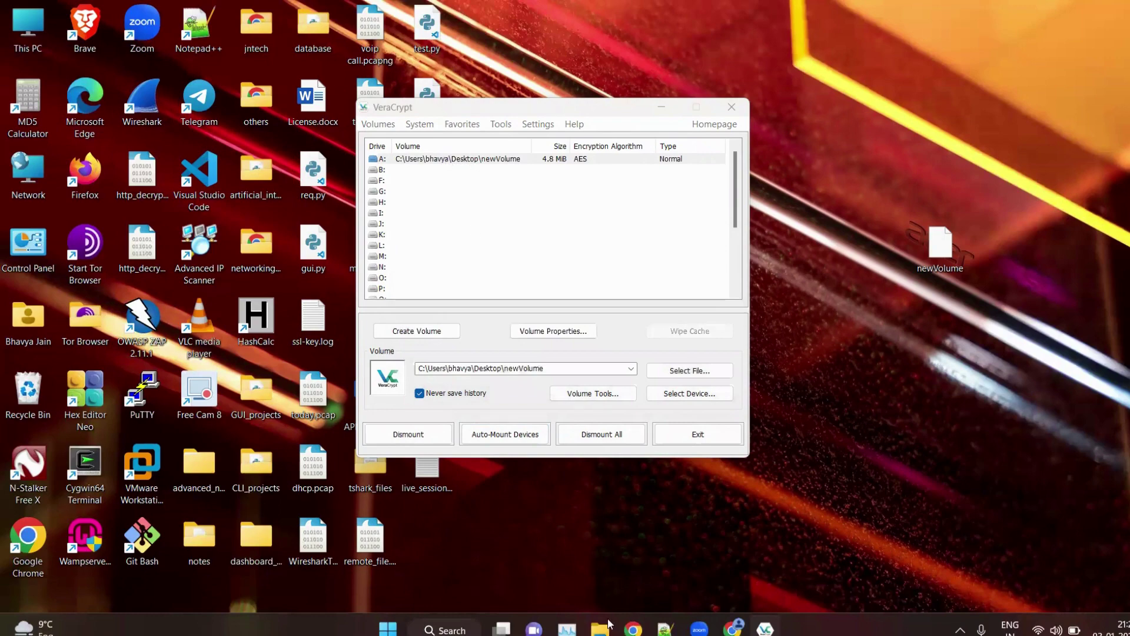
# Step: Open the mounted A: drive in File Explorer from This PC
pyautogui.press('super+e')
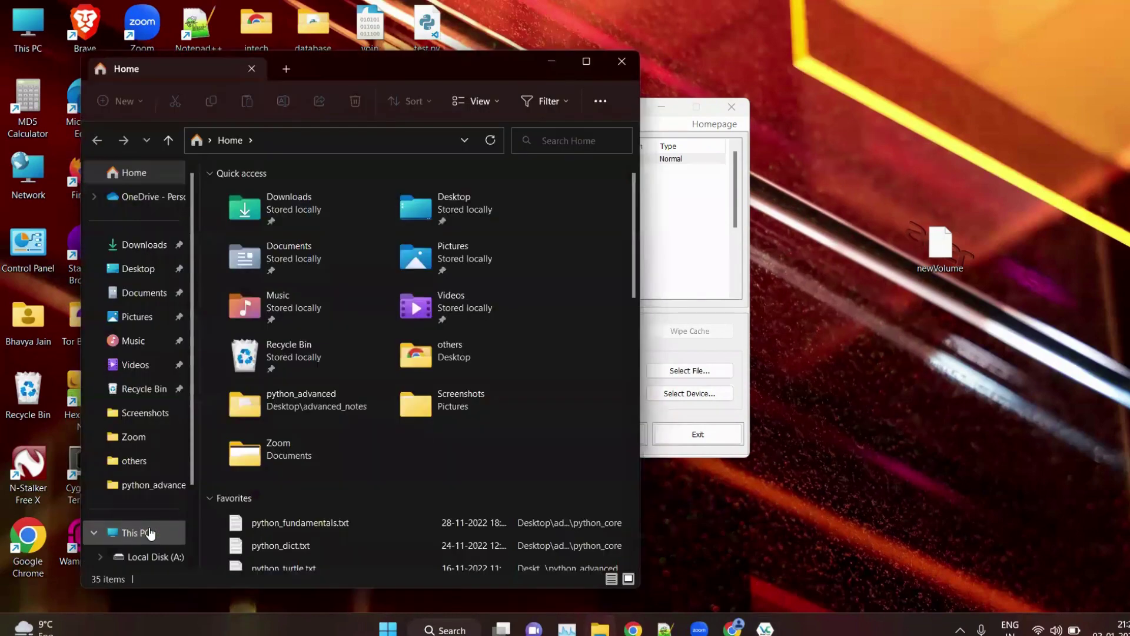
pyautogui.click(141, 532)
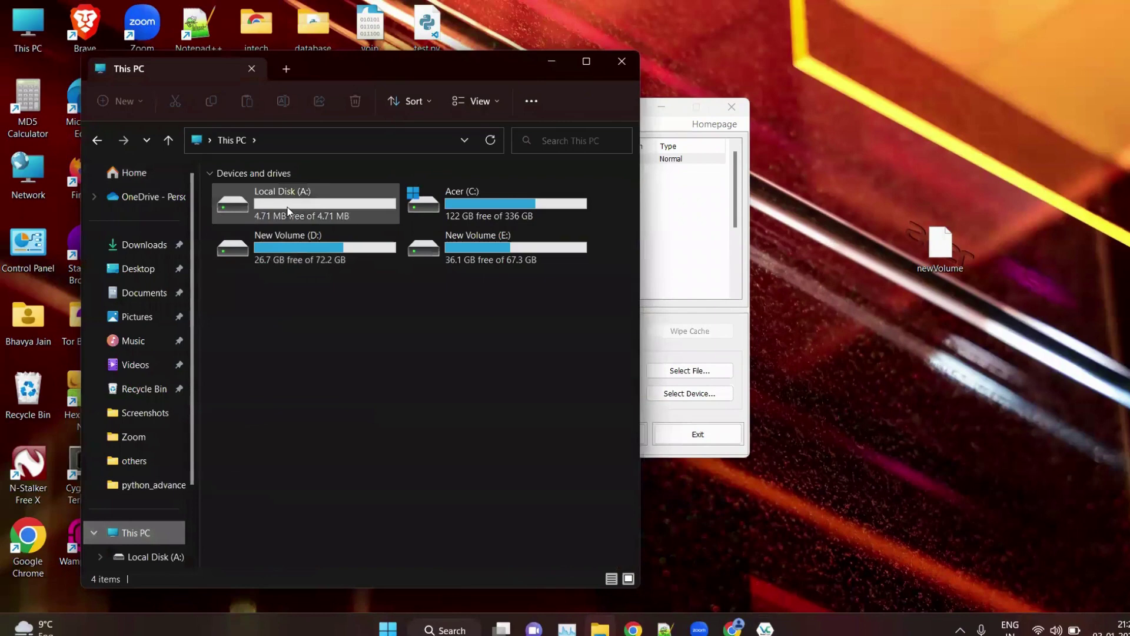
pyautogui.click(346, 204)
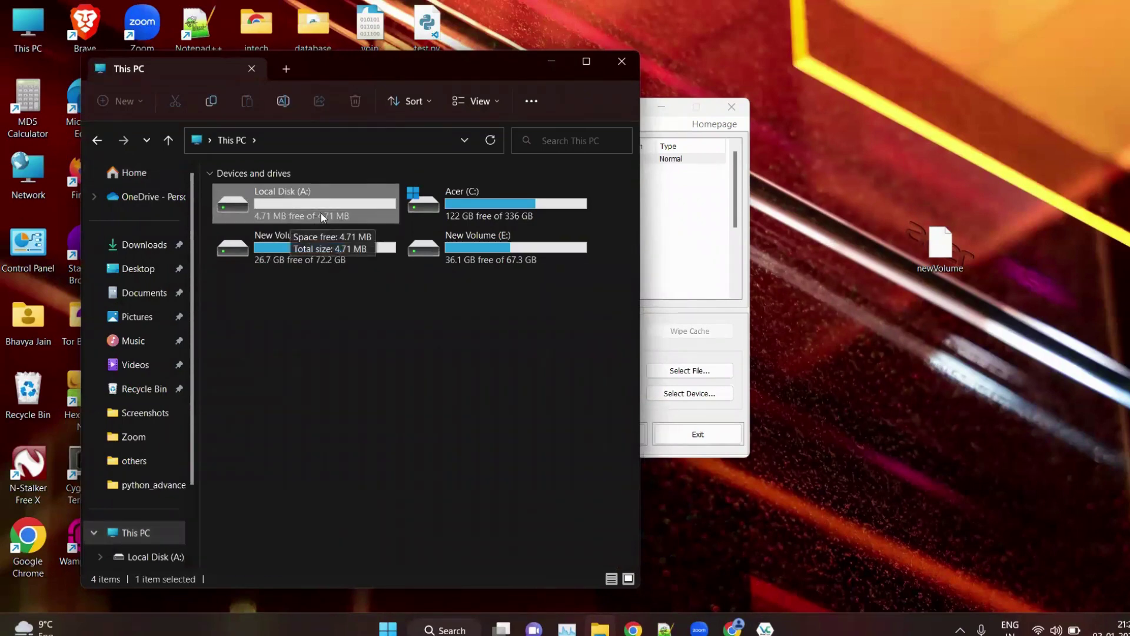
pyautogui.doubleClick(323, 218)
# Step: Create a new text document on drive A: named test.txt
pyautogui.rightClick(345, 274)
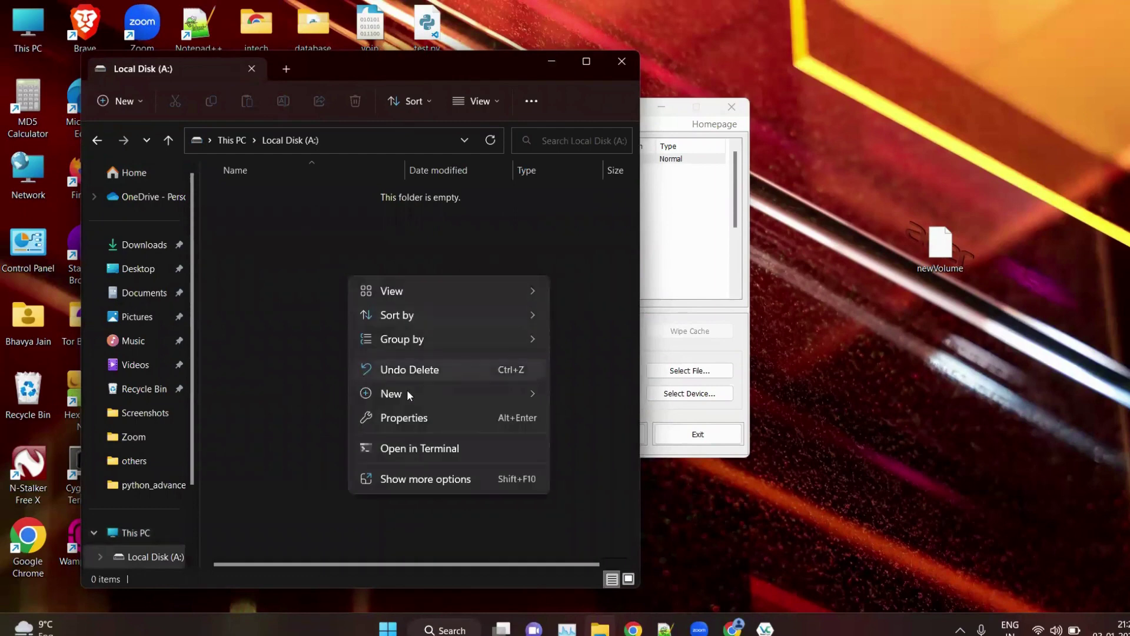
pyautogui.moveTo(419, 391)
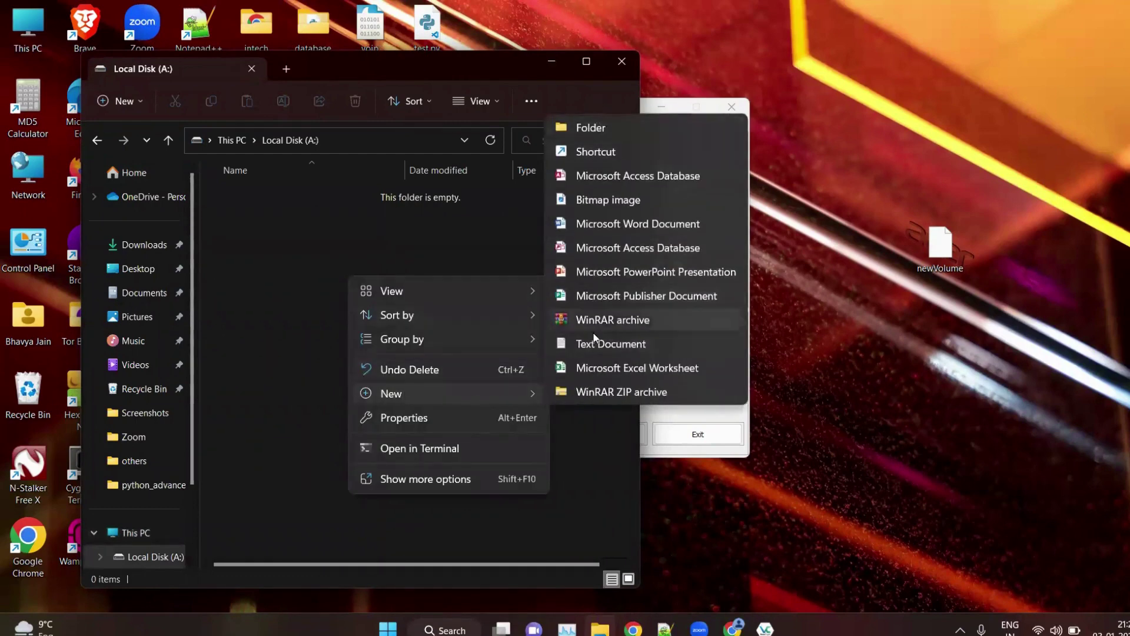
pyautogui.click(593, 343)
pyautogui.press('BackSpace')
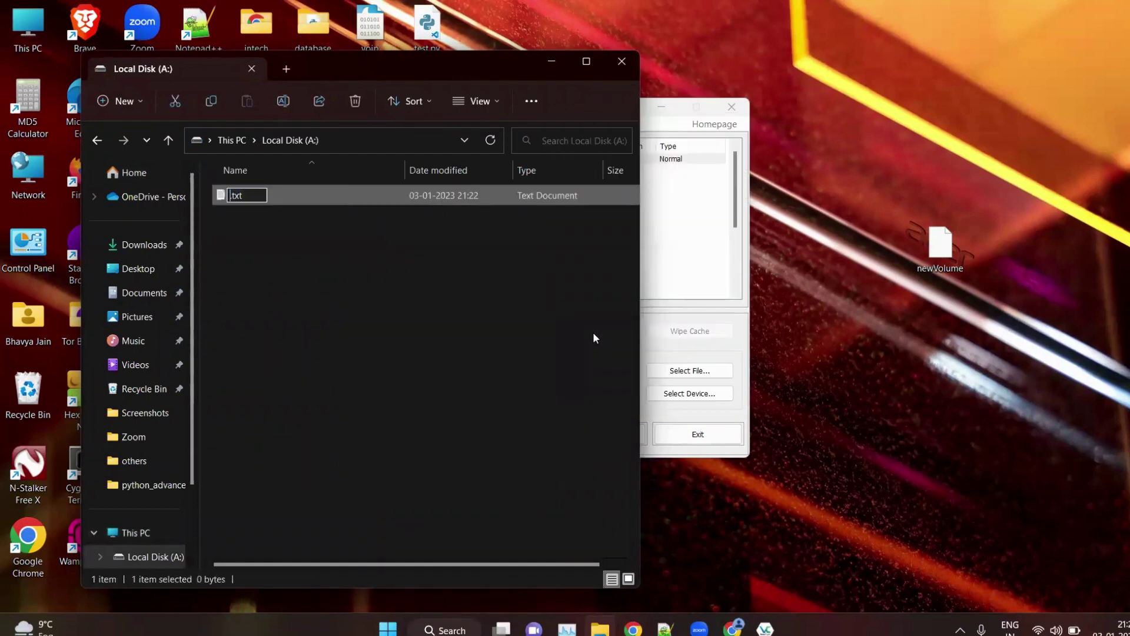
pyautogui.write('test')
pyautogui.press('Return')
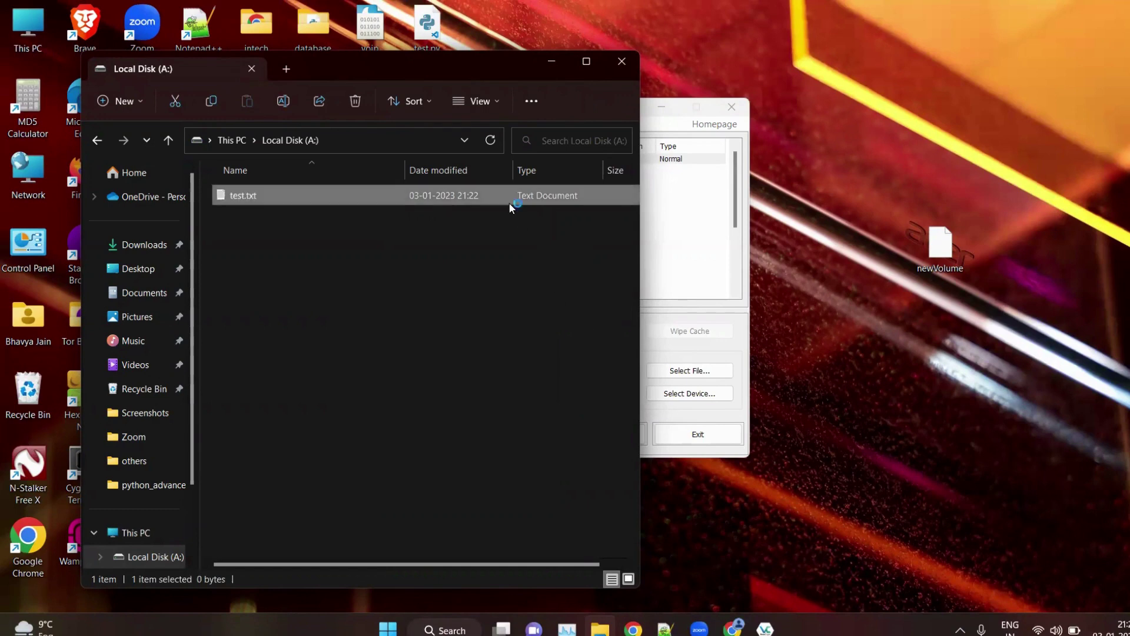
# Step: Write 'hello' into test.txt, save and close it, then close the This PC window
pyautogui.write('hello')
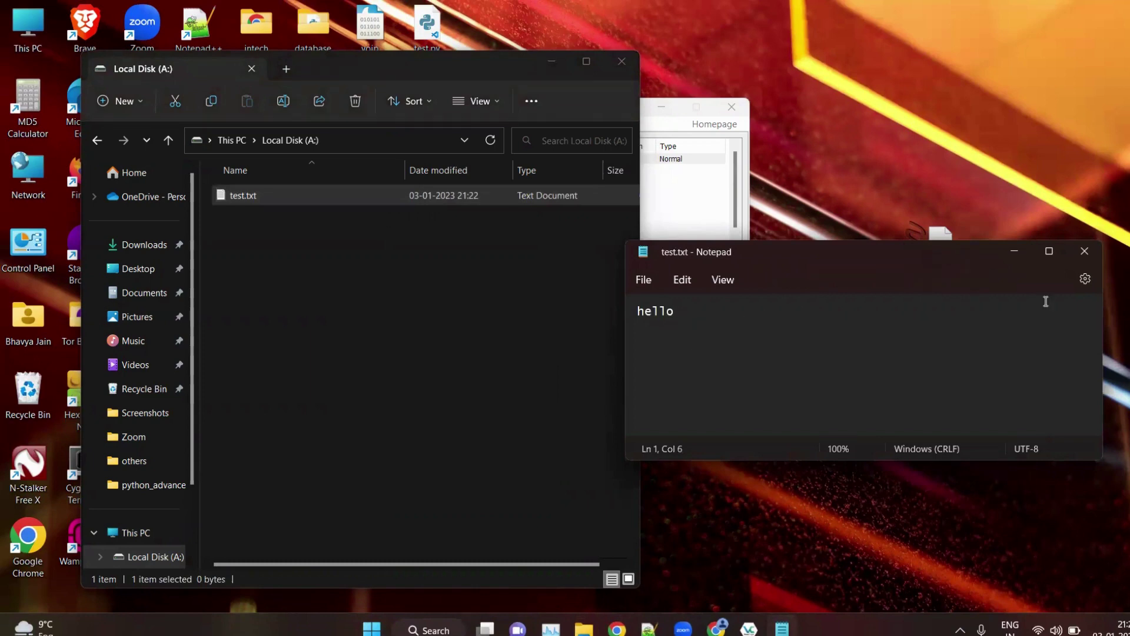
pyautogui.click(1085, 251)
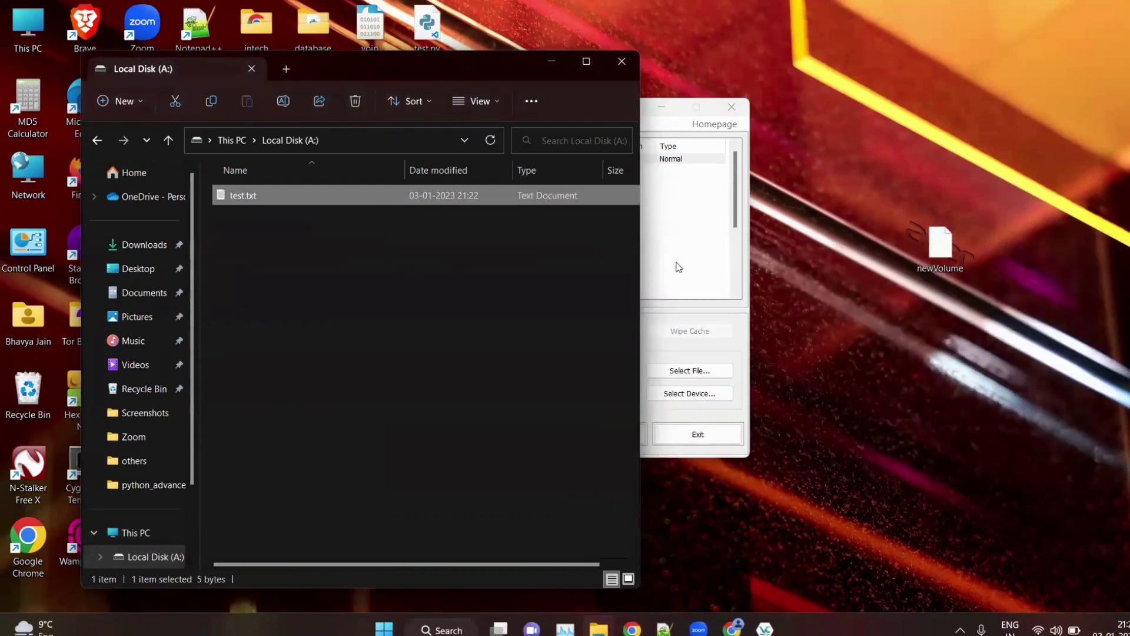
pyautogui.click(605, 276)
pyautogui.click(412, 189)
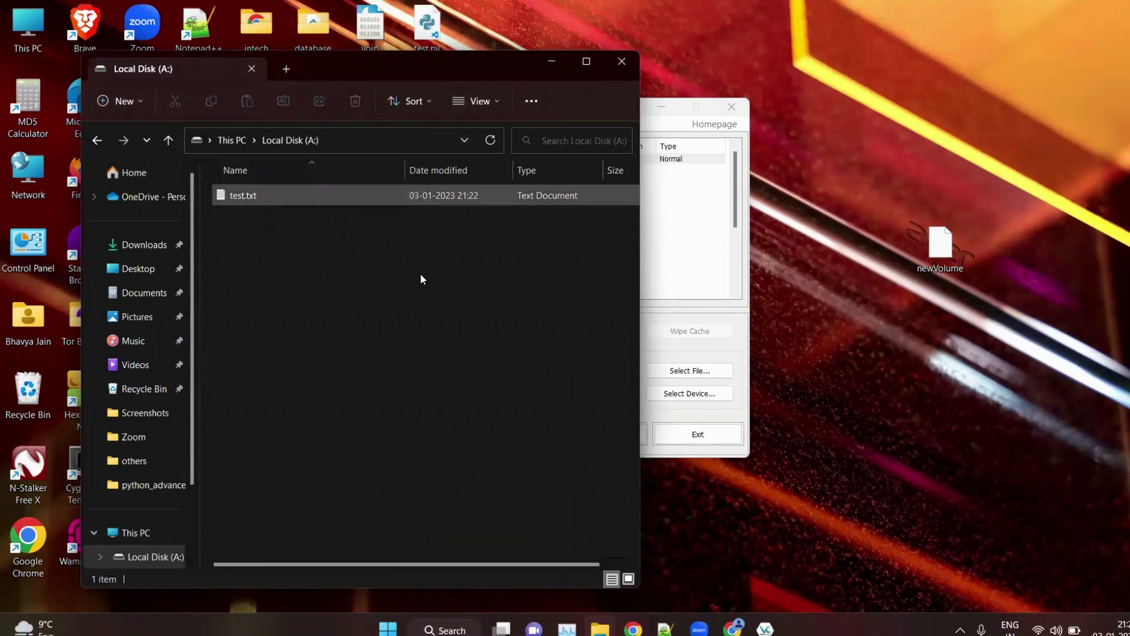
pyautogui.click(237, 144)
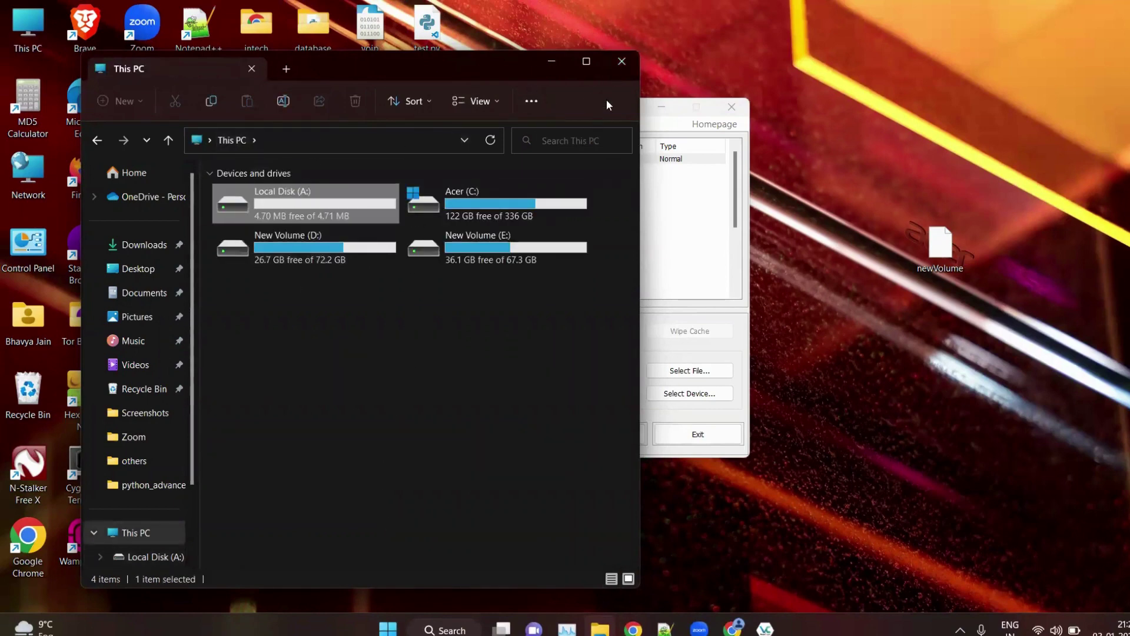
pyautogui.click(621, 62)
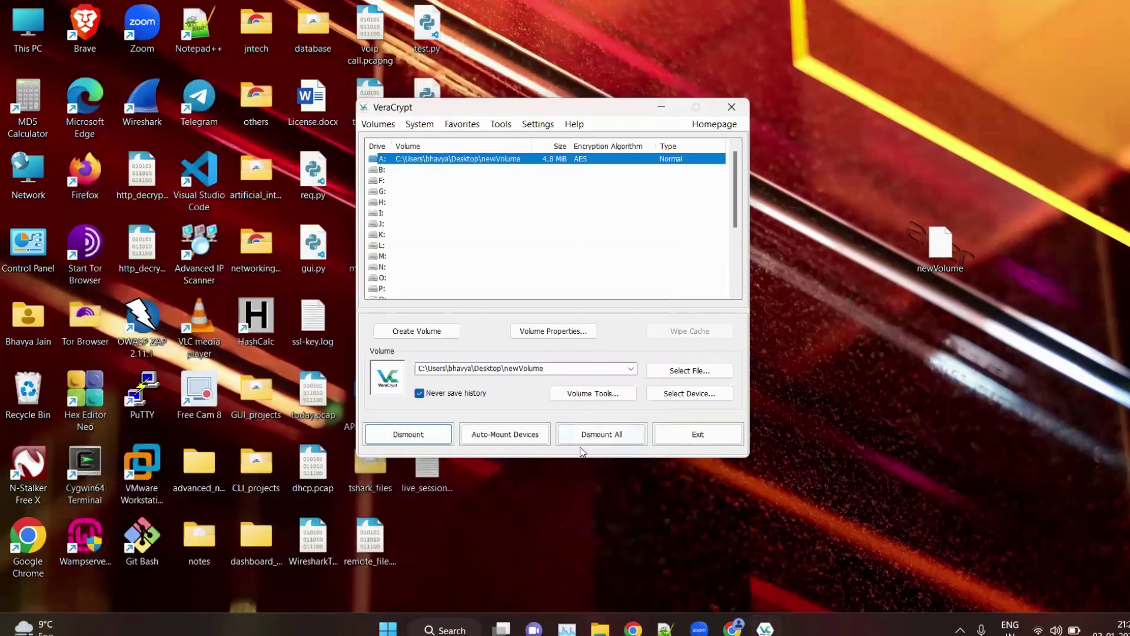
# Step: Dismount newVolume from drive A:, close VeraCrypt, and move newVolume back into the desktop icon grid
pyautogui.click(610, 434)
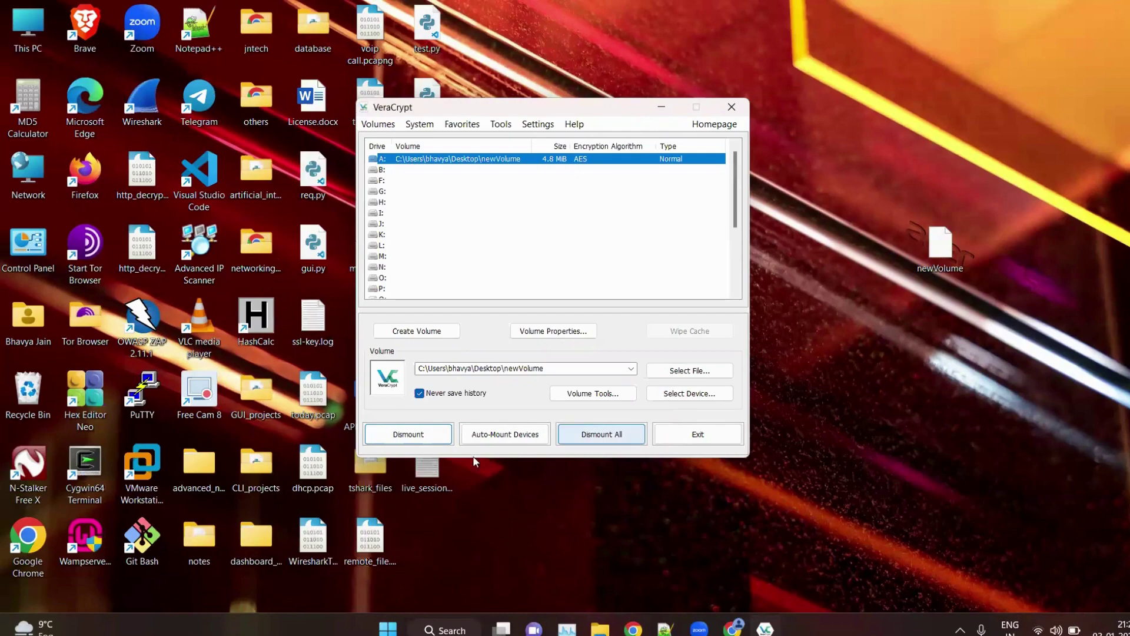
pyautogui.click(618, 434)
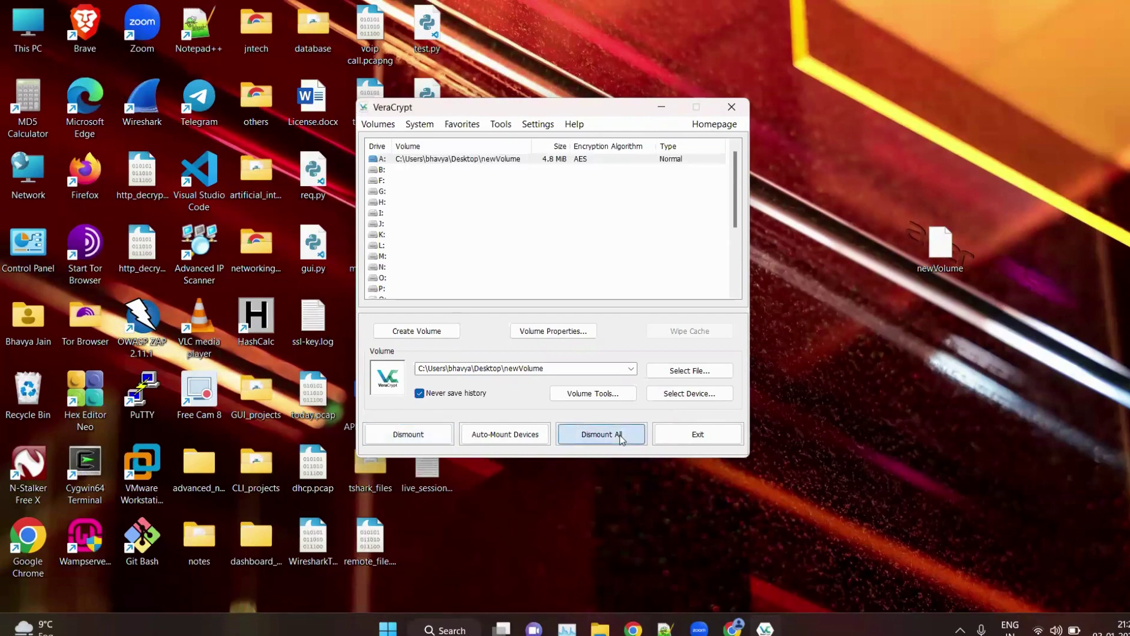
pyautogui.click(732, 107)
pyautogui.moveTo(940, 244); pyautogui.dragTo(411, 529)
pyautogui.click(517, 519)
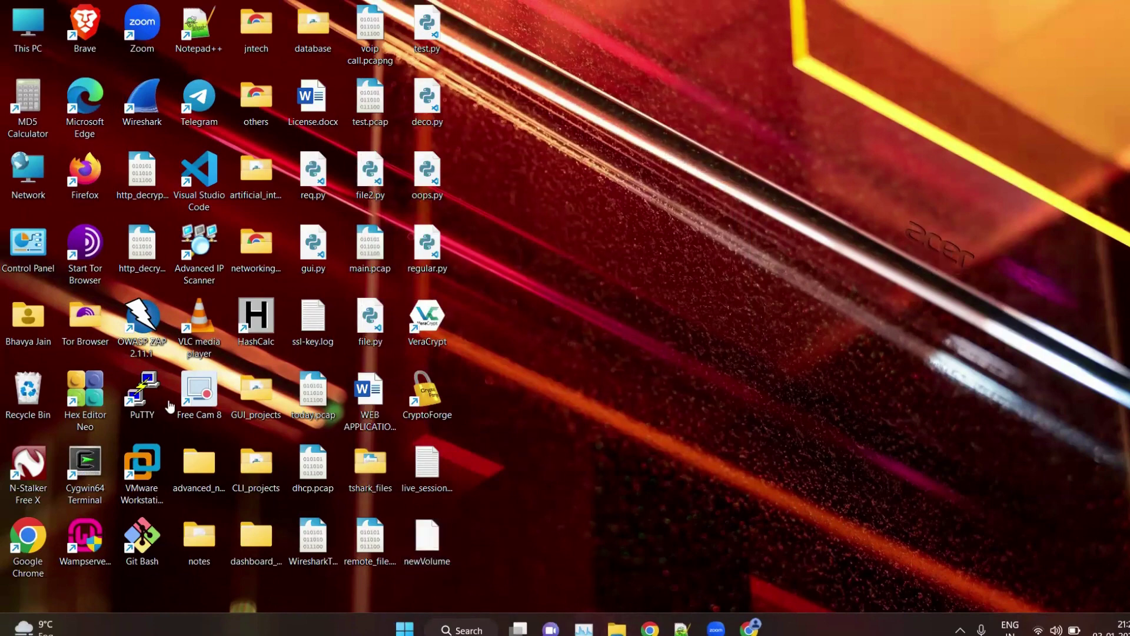
# Step: Confirm This PC lists only C:, D: and E: without drive A:, then relaunch VeraCrypt
pyautogui.press('super+e')
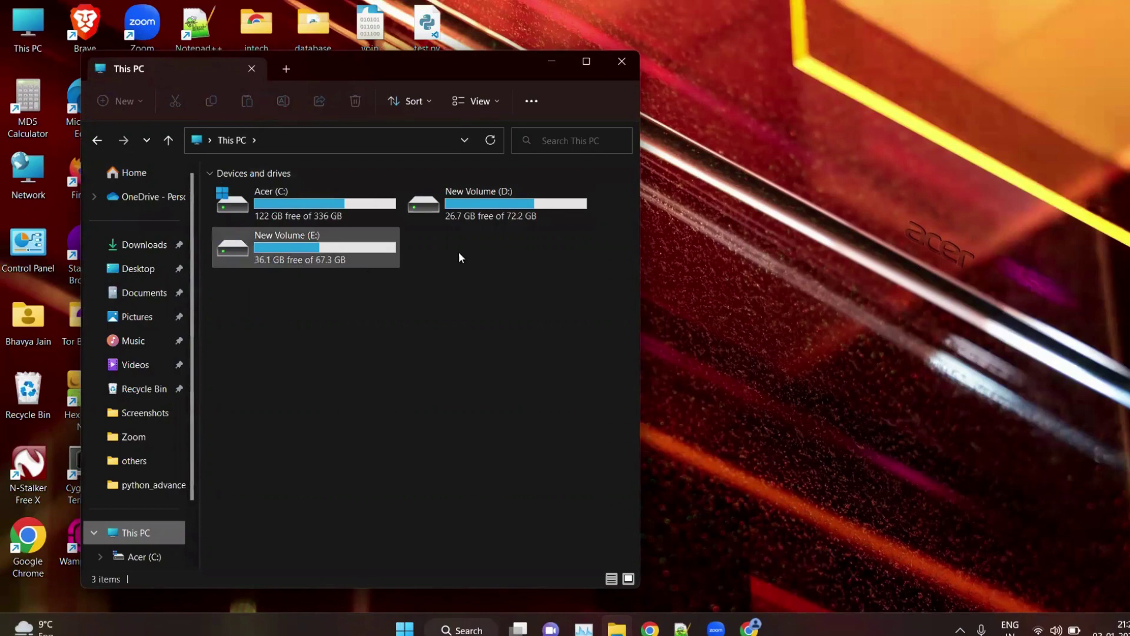
pyautogui.click(624, 65)
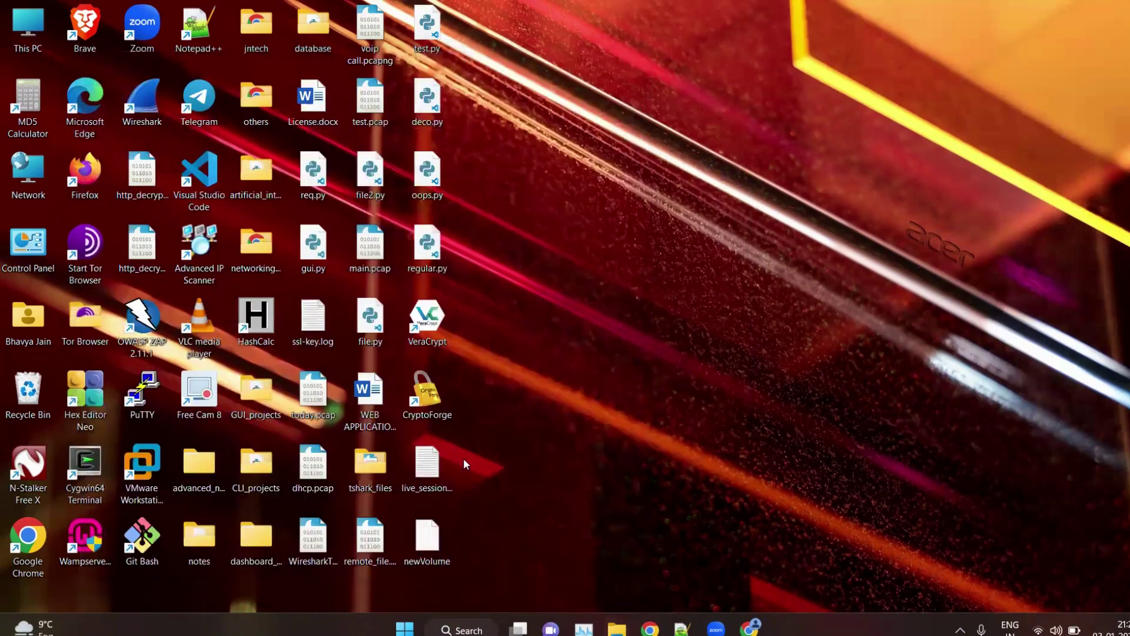
pyautogui.doubleClick(428, 333)
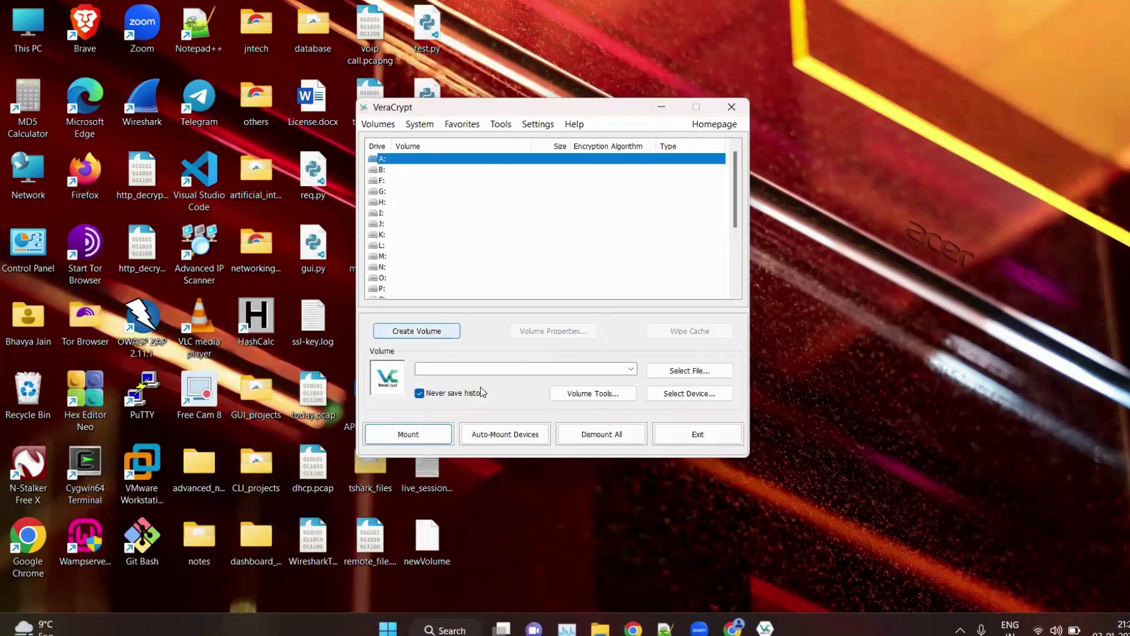
# Step: Select the newVolume container file from the Desktop as the volume to mount
pyautogui.click(705, 369)
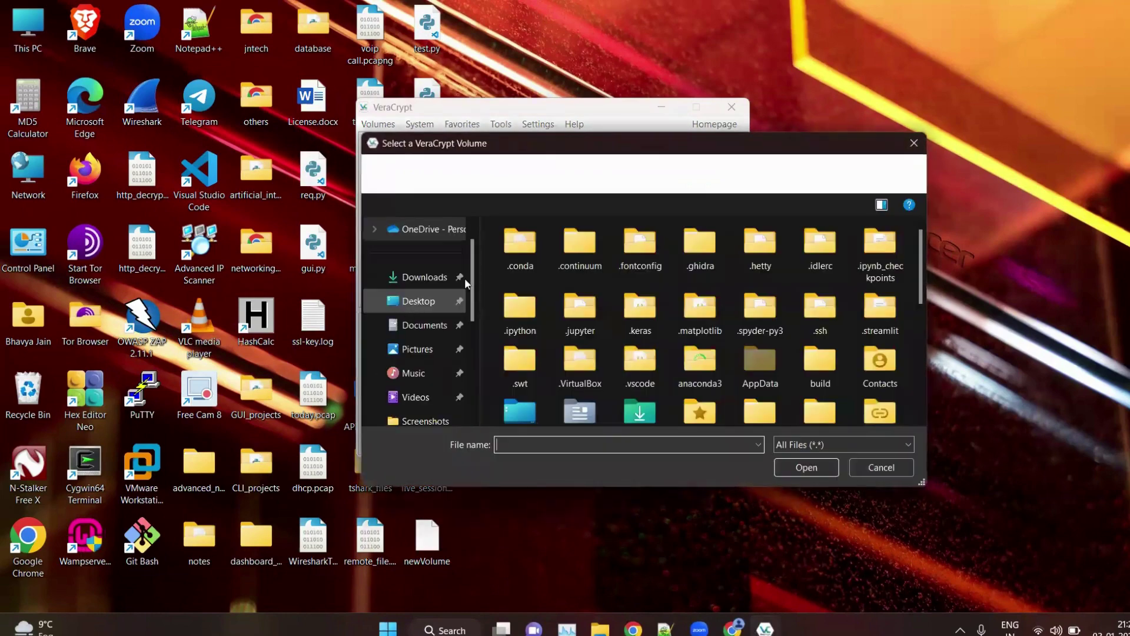
pyautogui.click(421, 285)
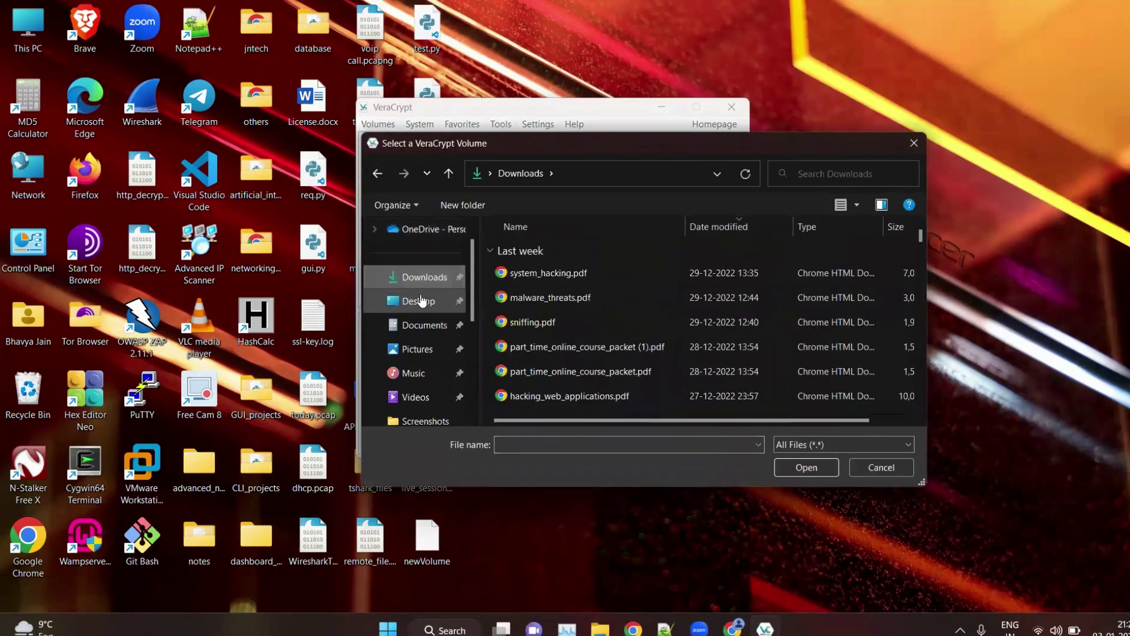
pyautogui.click(418, 300)
pyautogui.click(511, 440)
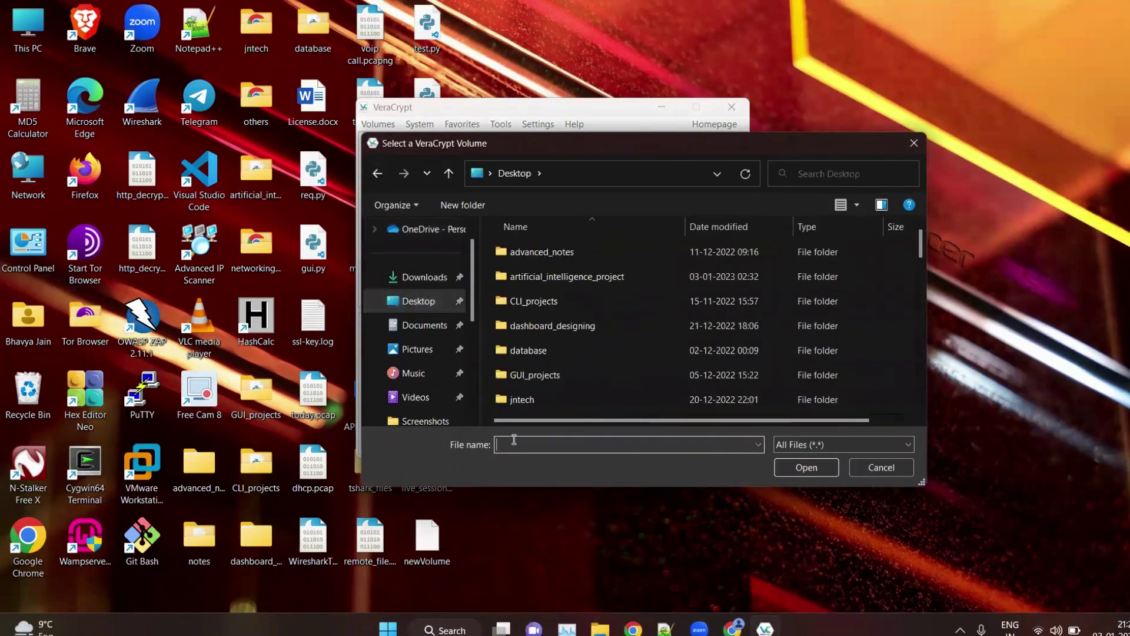
pyautogui.write('ne')
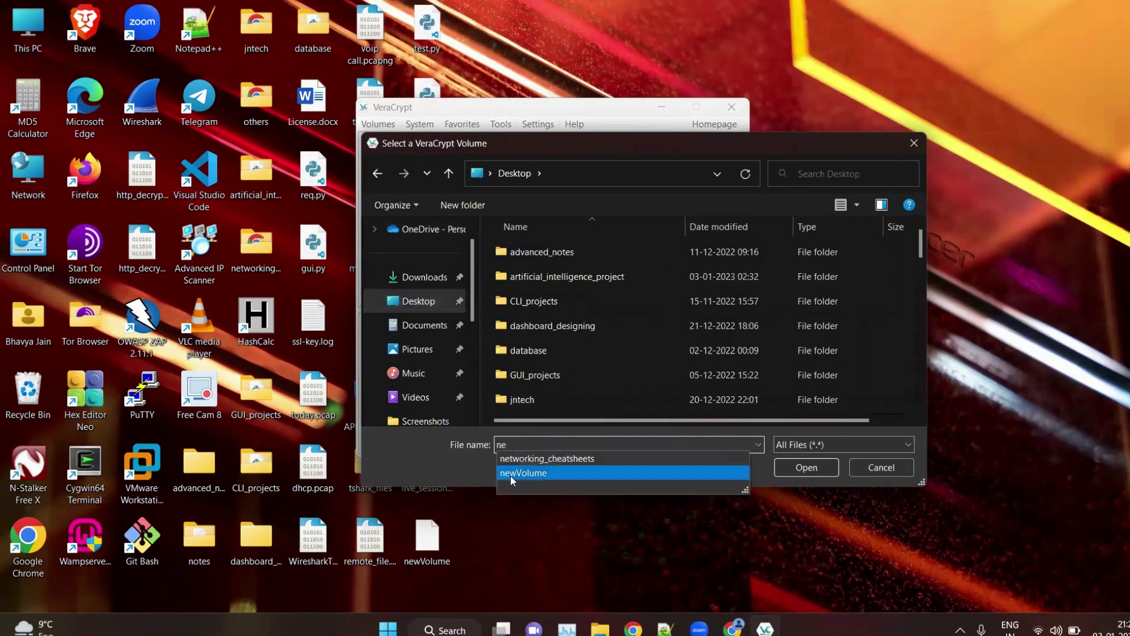
pyautogui.click(510, 475)
pyautogui.click(813, 470)
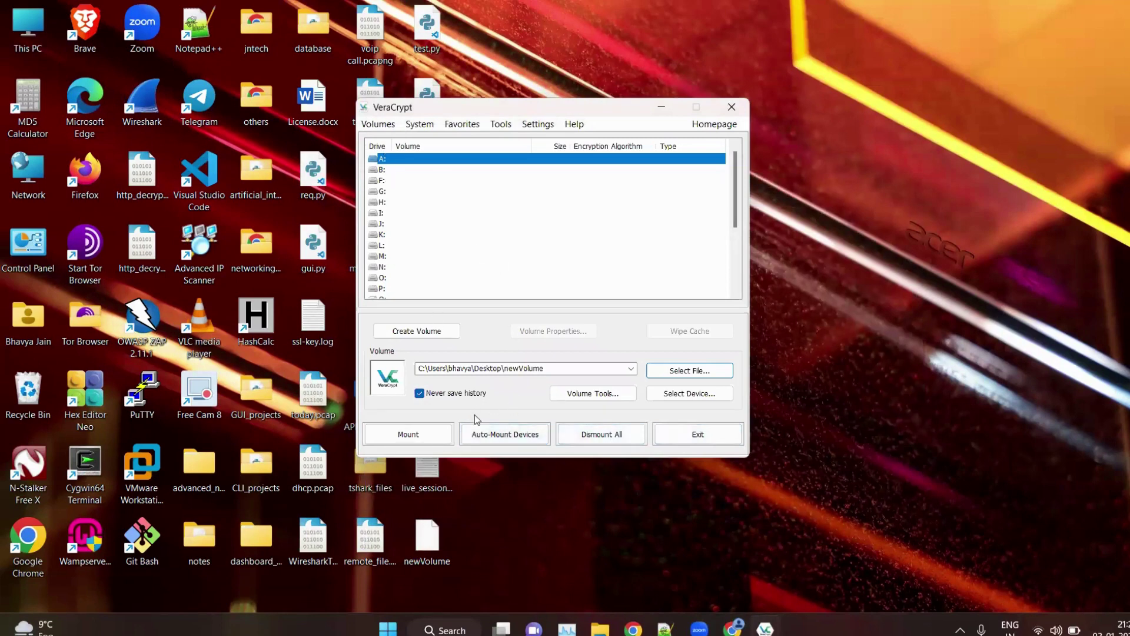
# Step: Mount newVolume on drive A: by entering the volume password
pyautogui.click(421, 441)
pyautogui.write('•••••••••')
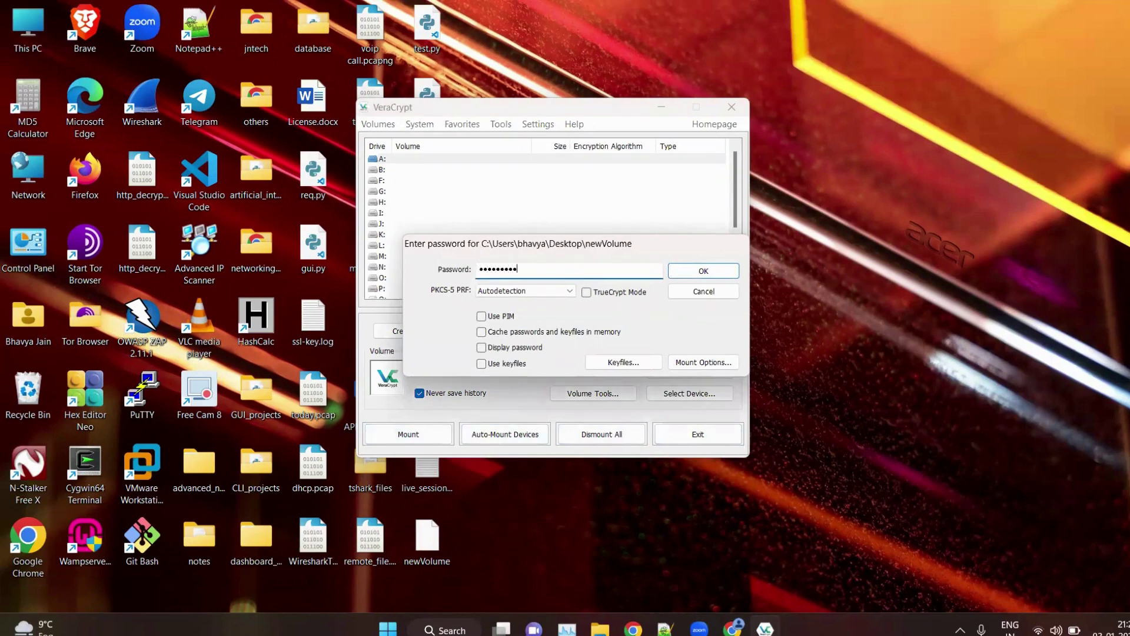
pyautogui.click(702, 270)
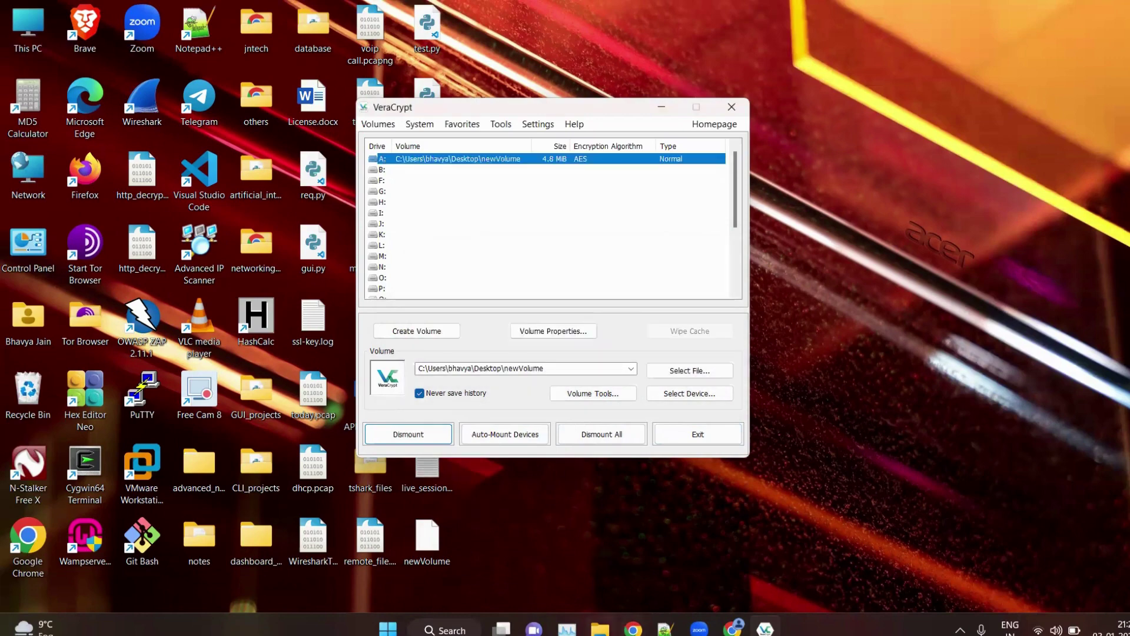
# Step: Open test.txt on Local Disk (A:) to confirm it still reads 'hello'
pyautogui.press('super+e')
pyautogui.click(132, 533)
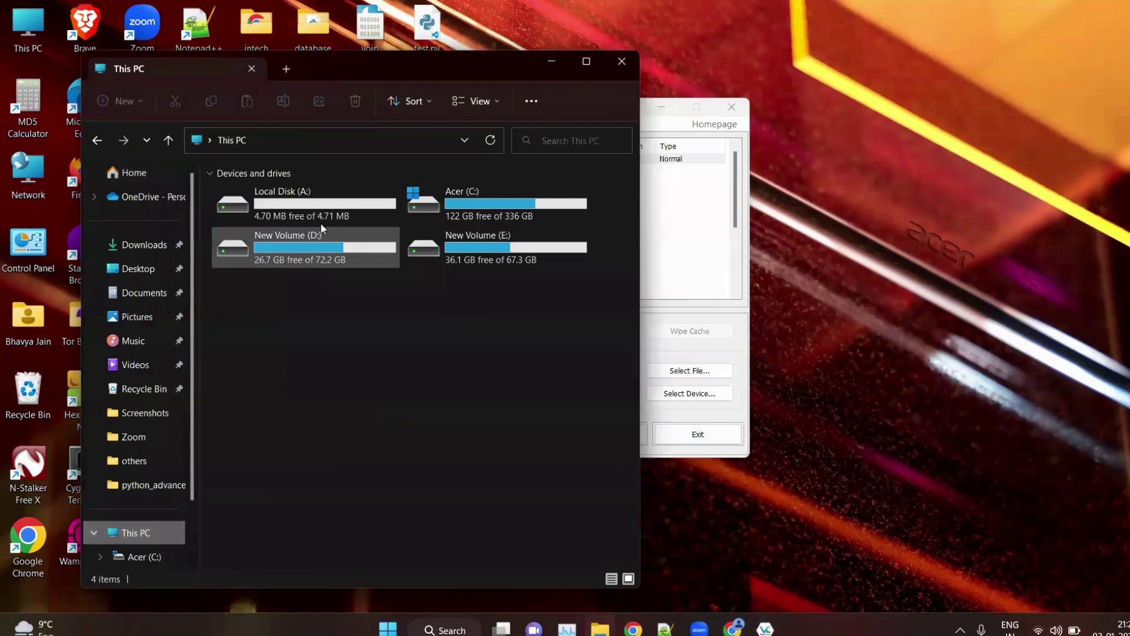
pyautogui.doubleClick(290, 216)
pyautogui.click(290, 193)
pyautogui.doubleClick(290, 187)
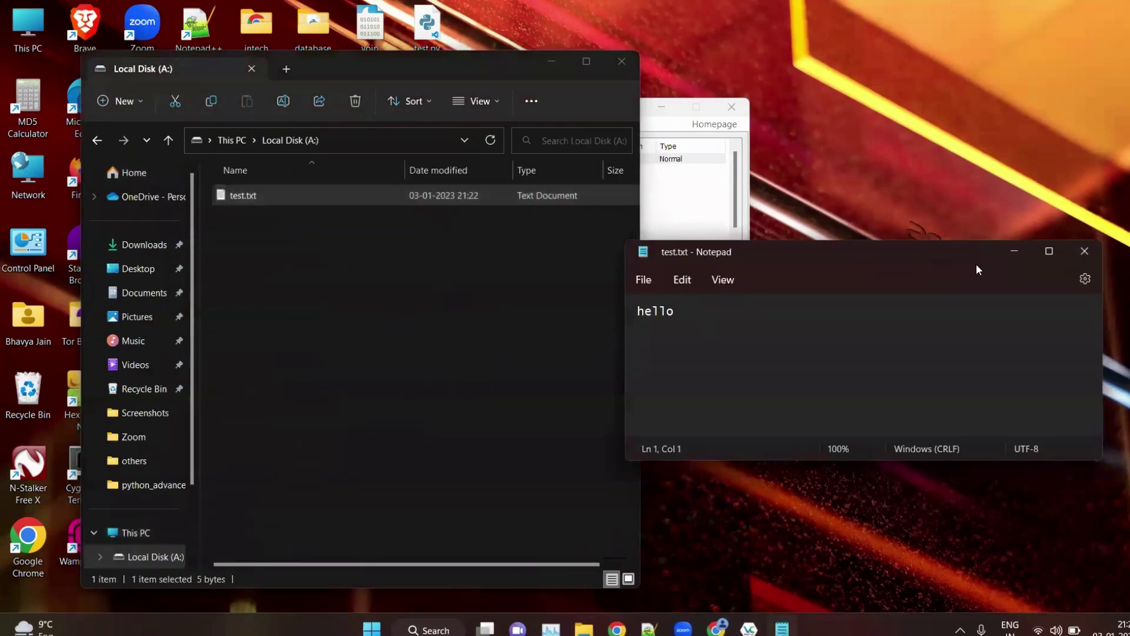
pyautogui.click(1085, 253)
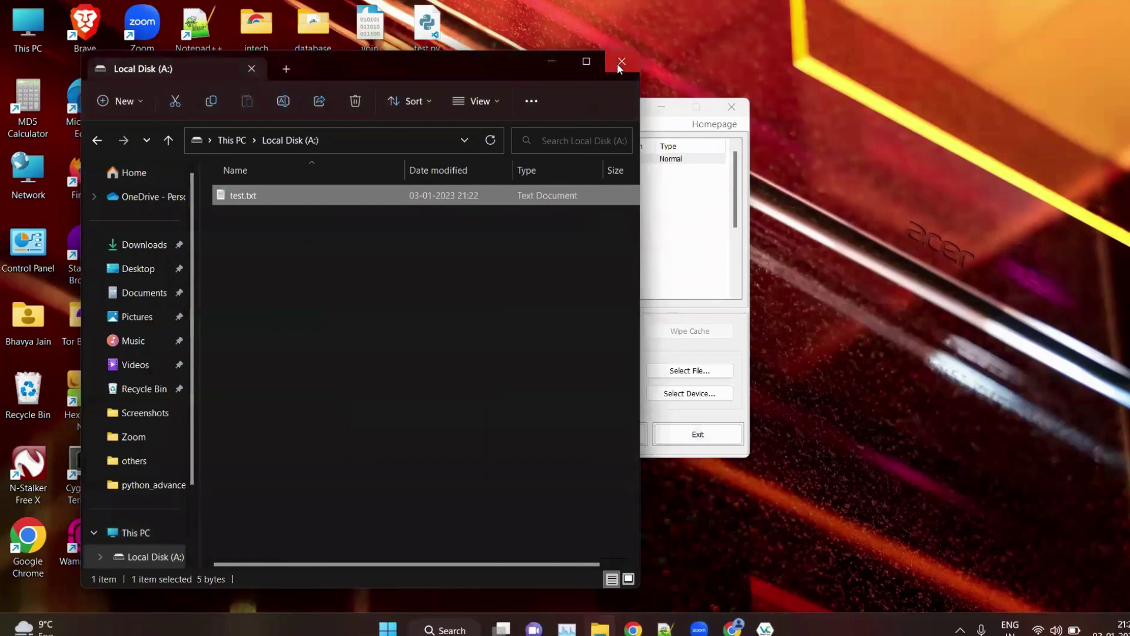
# Step: Close Explorer, dismount all VeraCrypt volumes and exit VeraCrypt
pyautogui.click(621, 62)
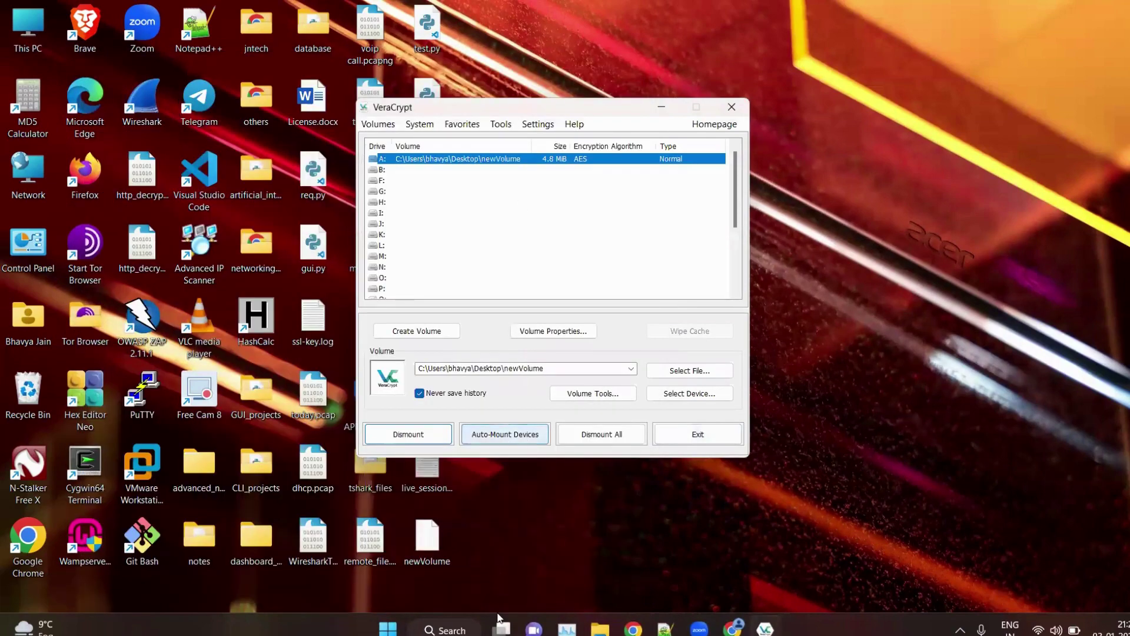
pyautogui.click(589, 436)
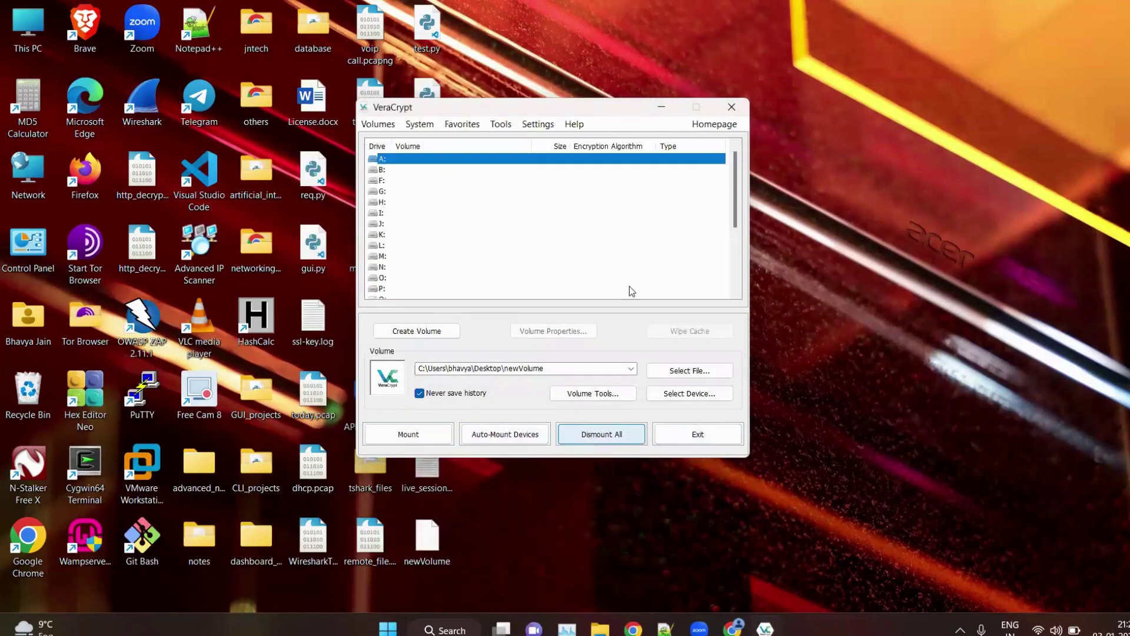
pyautogui.click(731, 102)
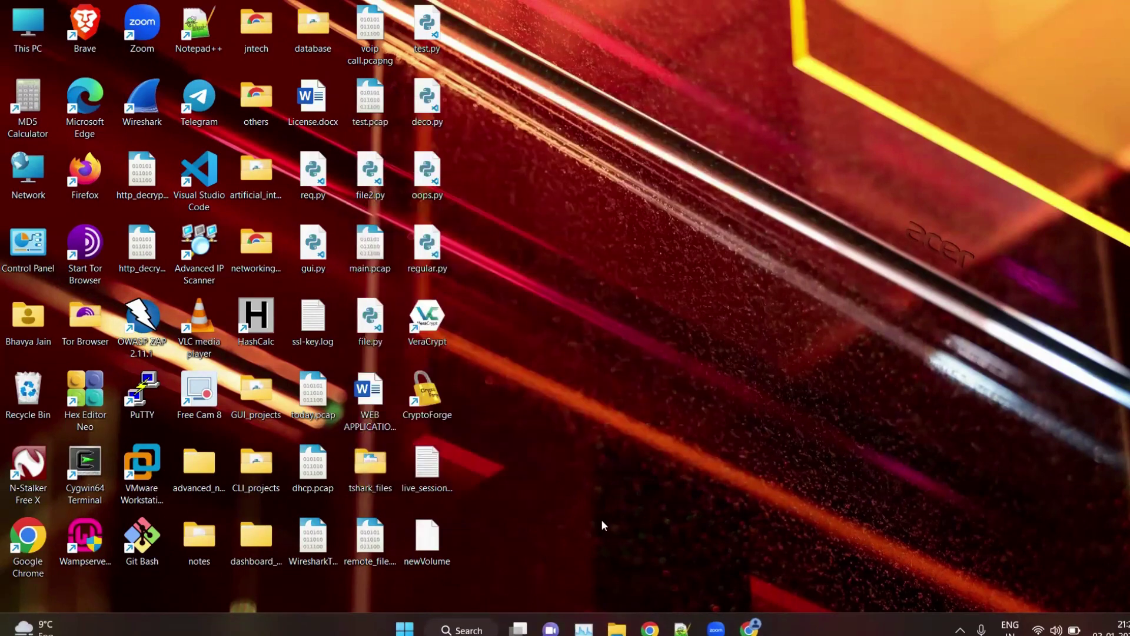
pyautogui.click(615, 627)
pyautogui.click(141, 532)
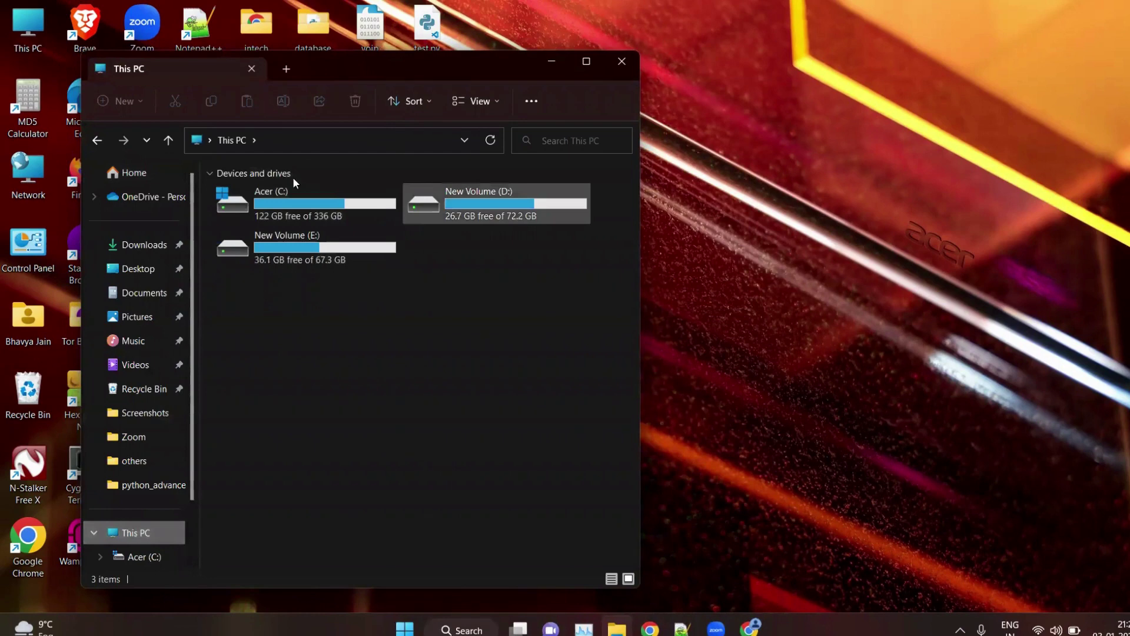
pyautogui.click(300, 203)
pyautogui.click(231, 280)
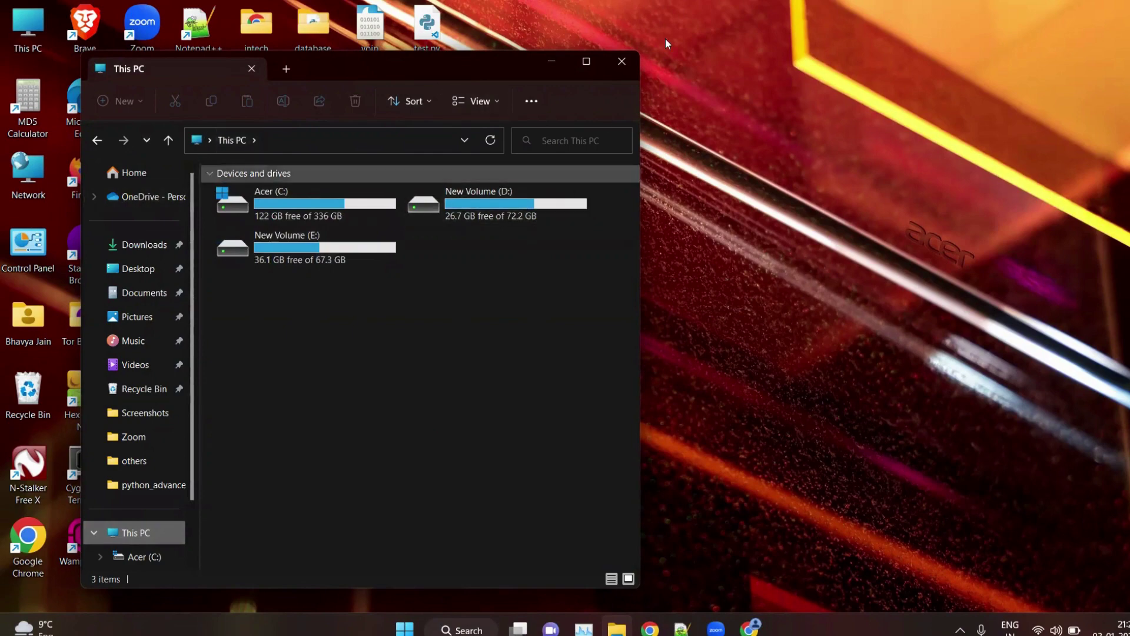
pyautogui.click(626, 58)
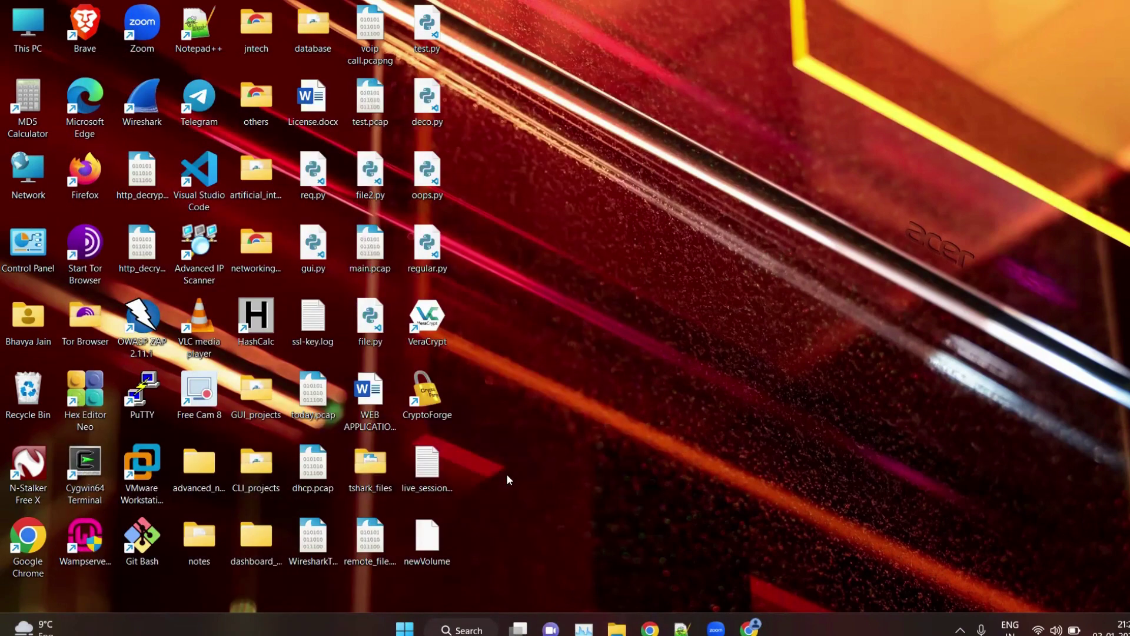